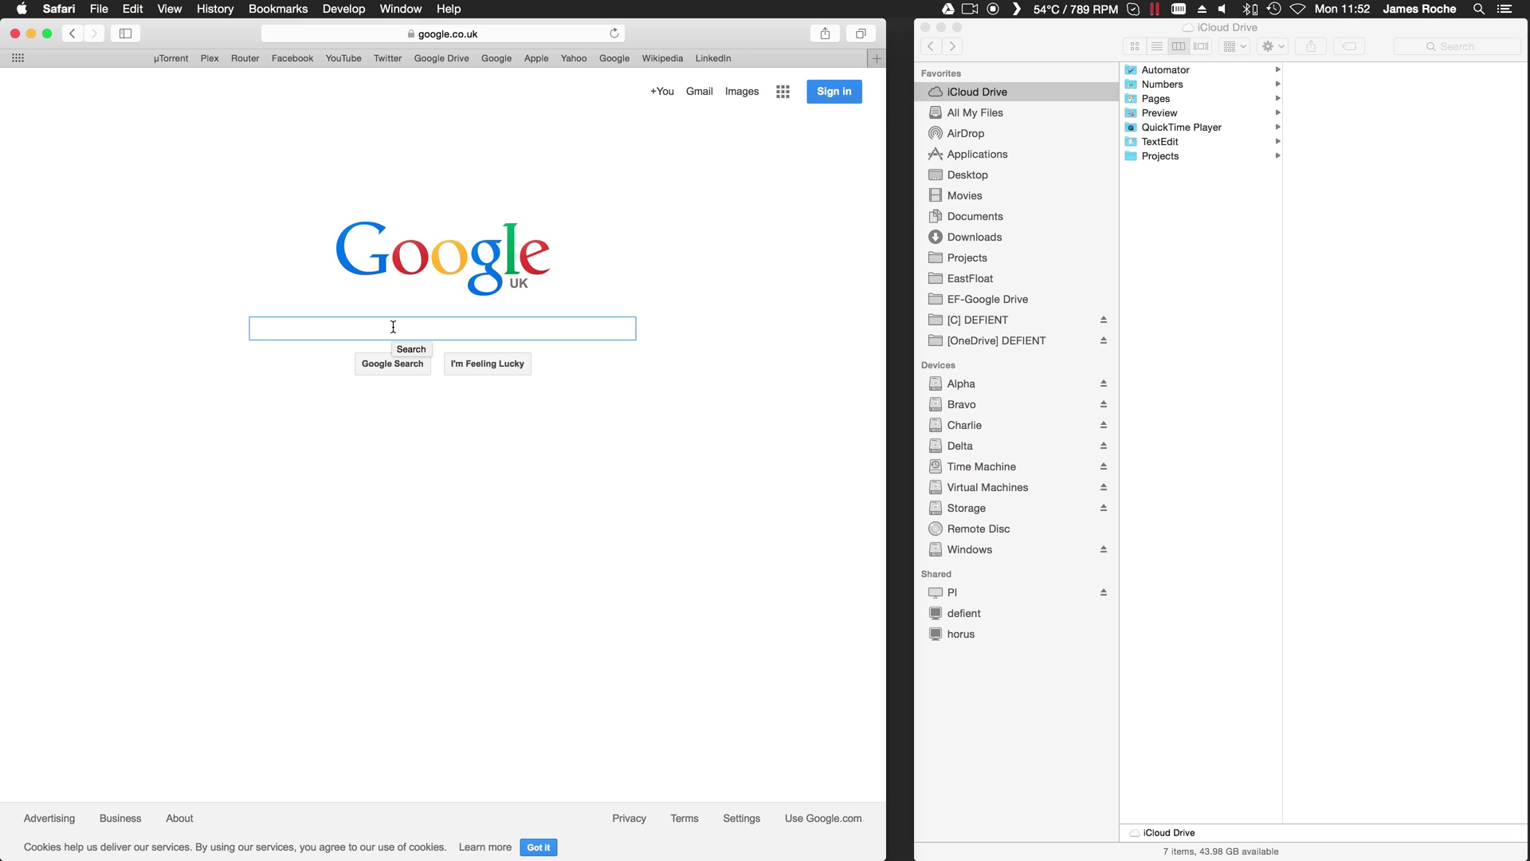
pyautogui.write('filezilla')
# Step: Search Google for filezilla and start the client download from filezilla-project.org
pyautogui.press('Return')
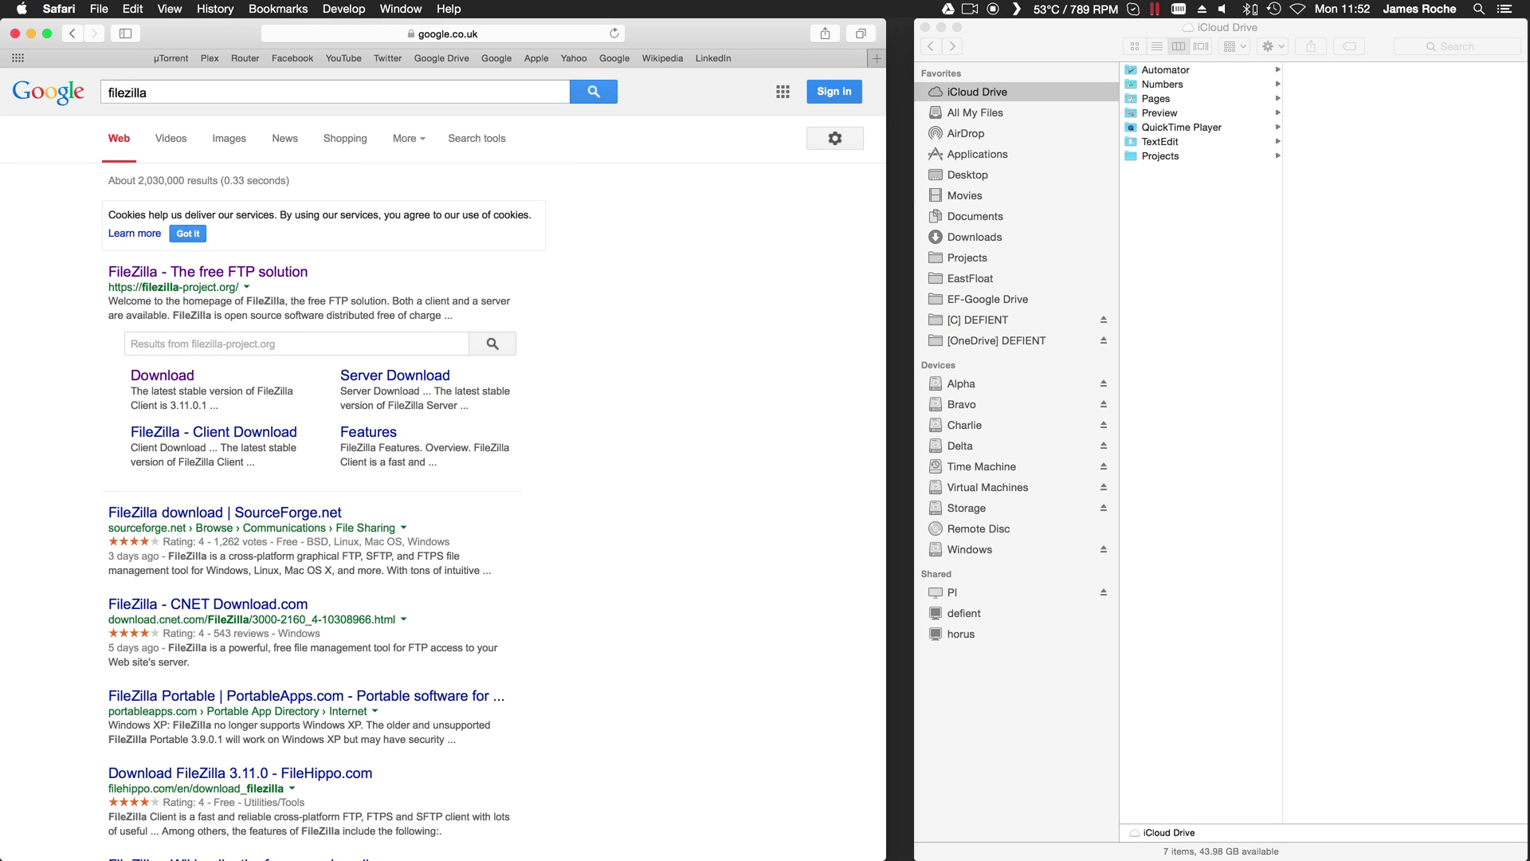
pyautogui.click(203, 272)
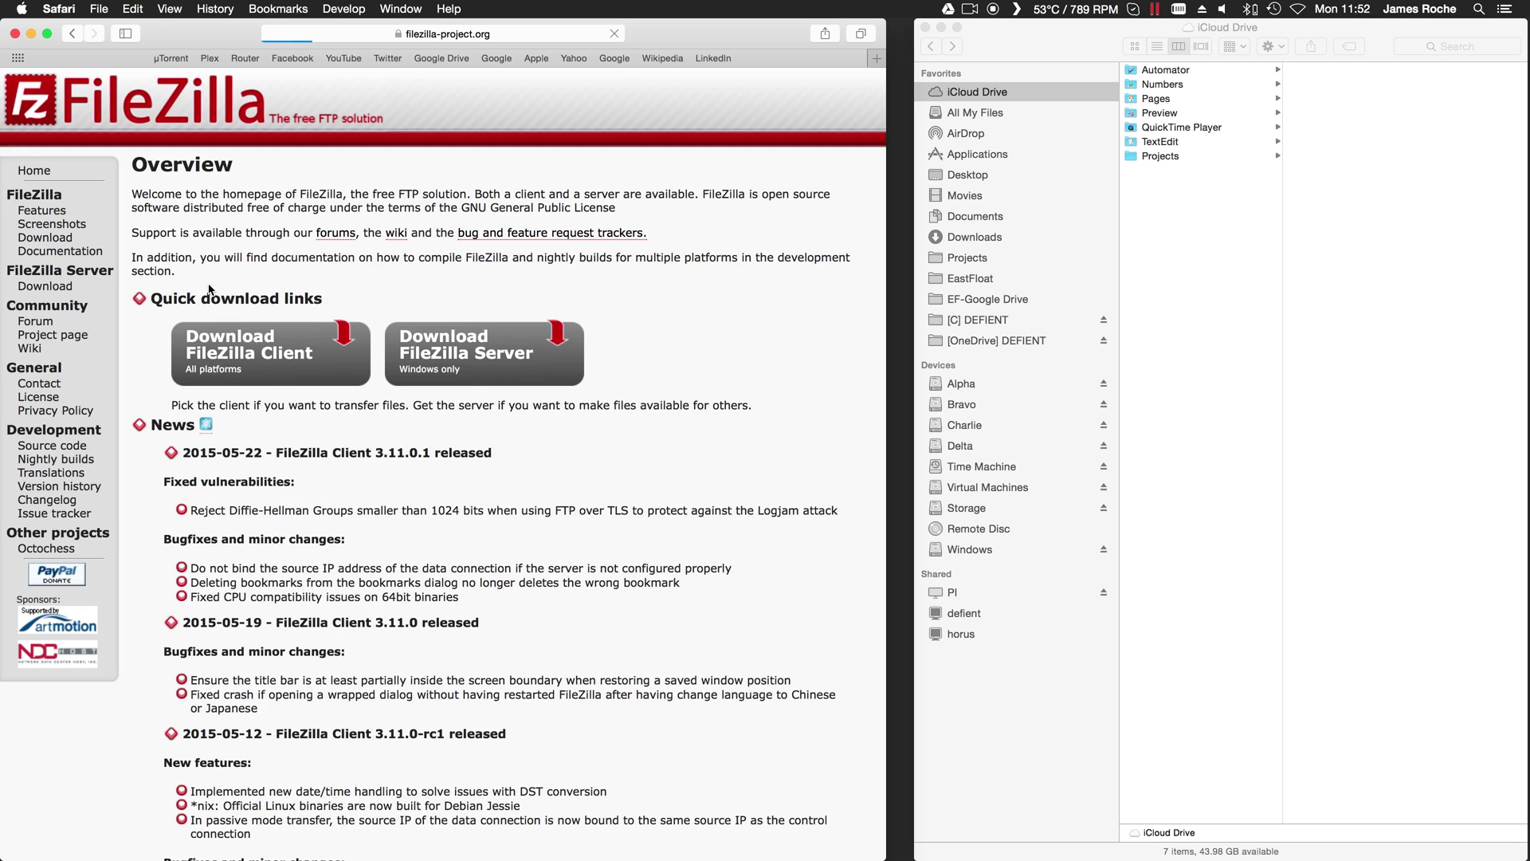
pyautogui.click(249, 366)
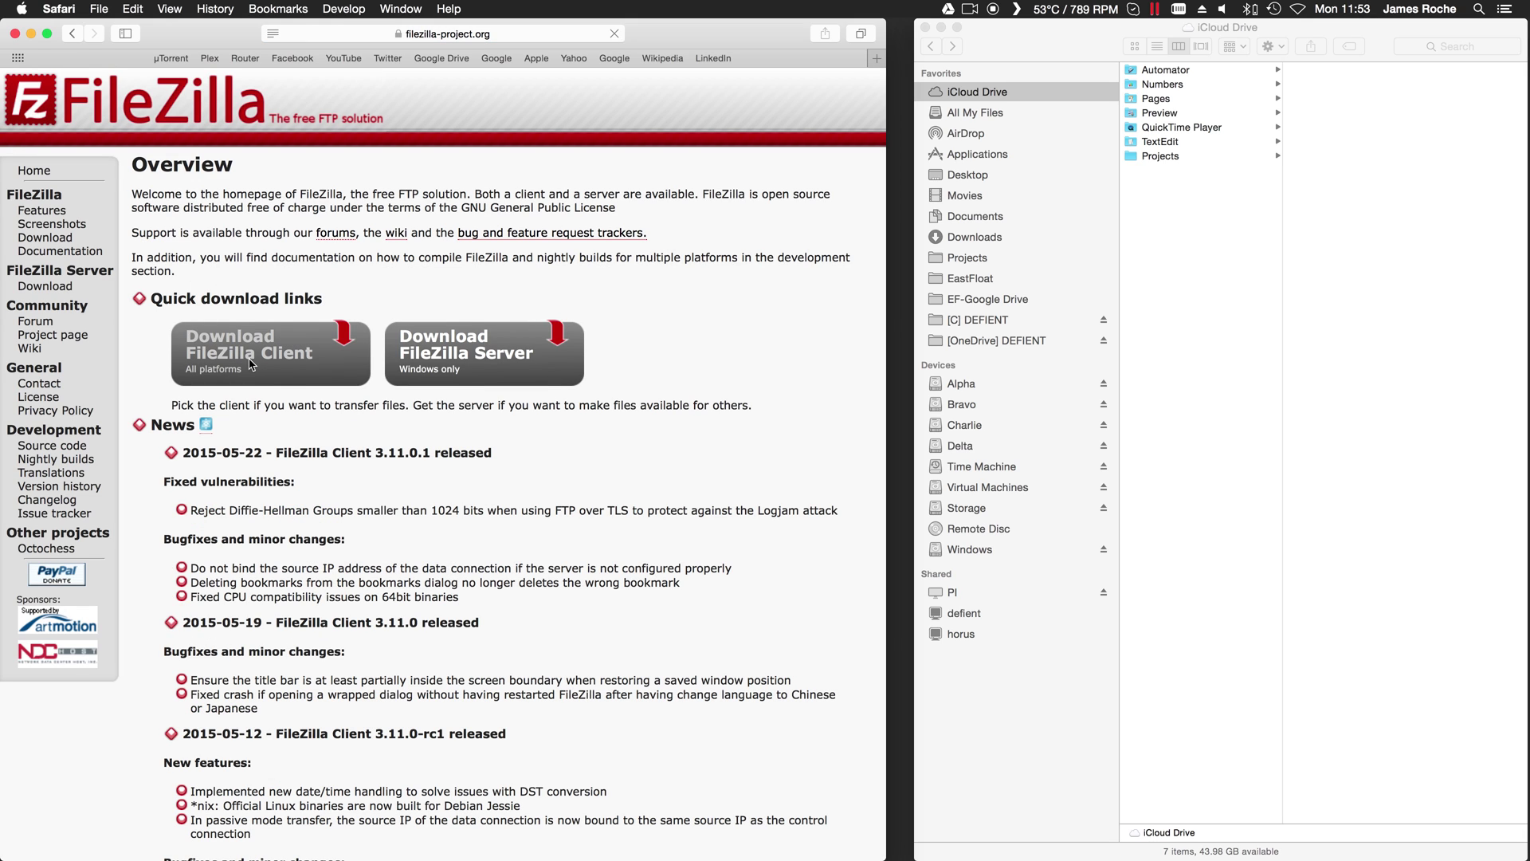
pyautogui.click(262, 298)
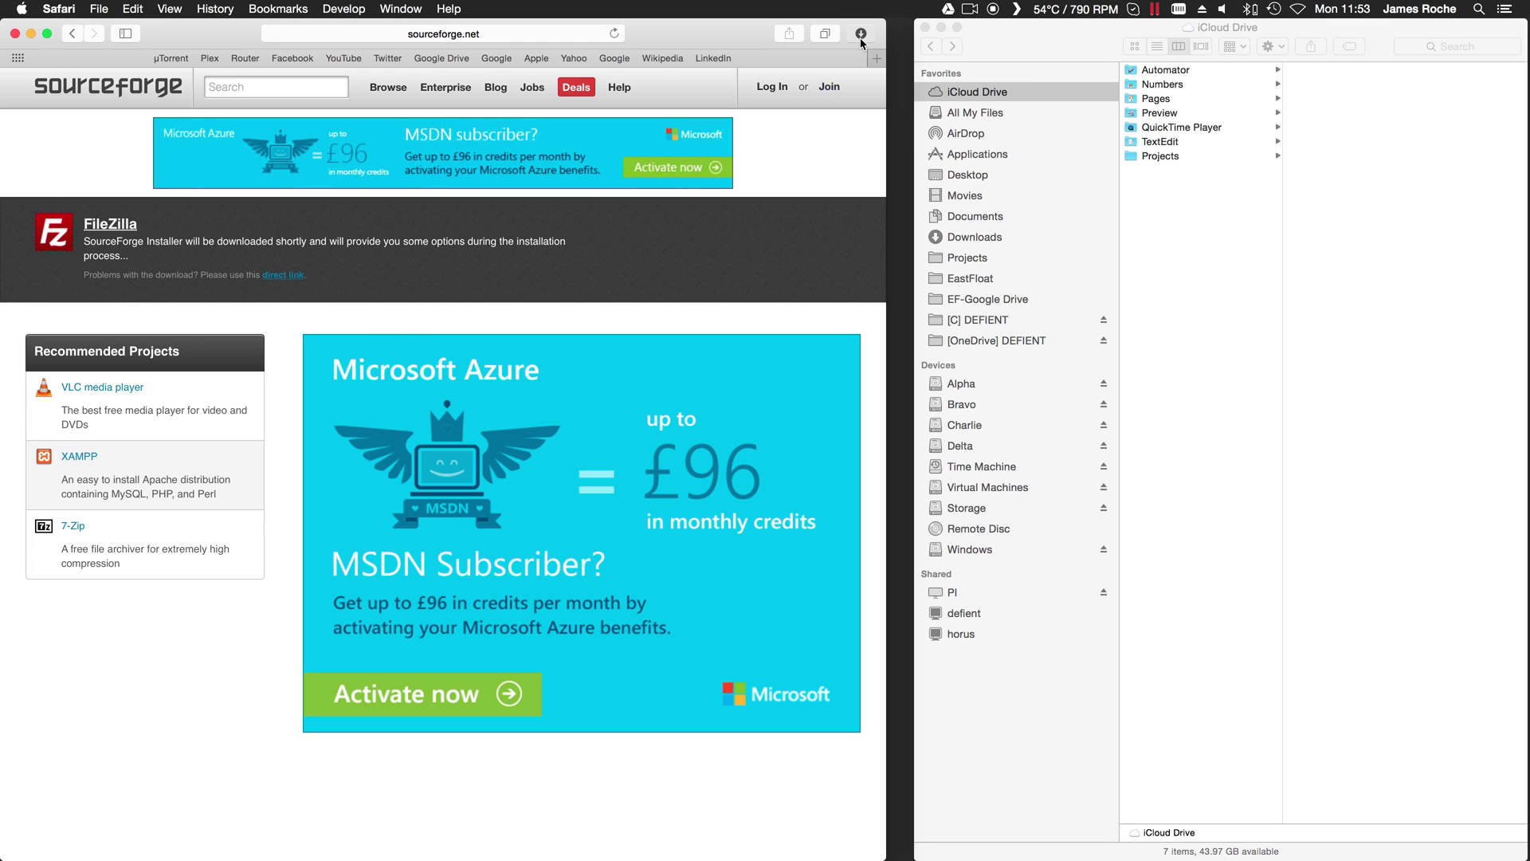
# Step: Open the downloaded FileZilla .dmg and launch its installer, allowing it past the Gatekeeper warning
pyautogui.click(861, 33)
pyautogui.doubleClick(805, 106)
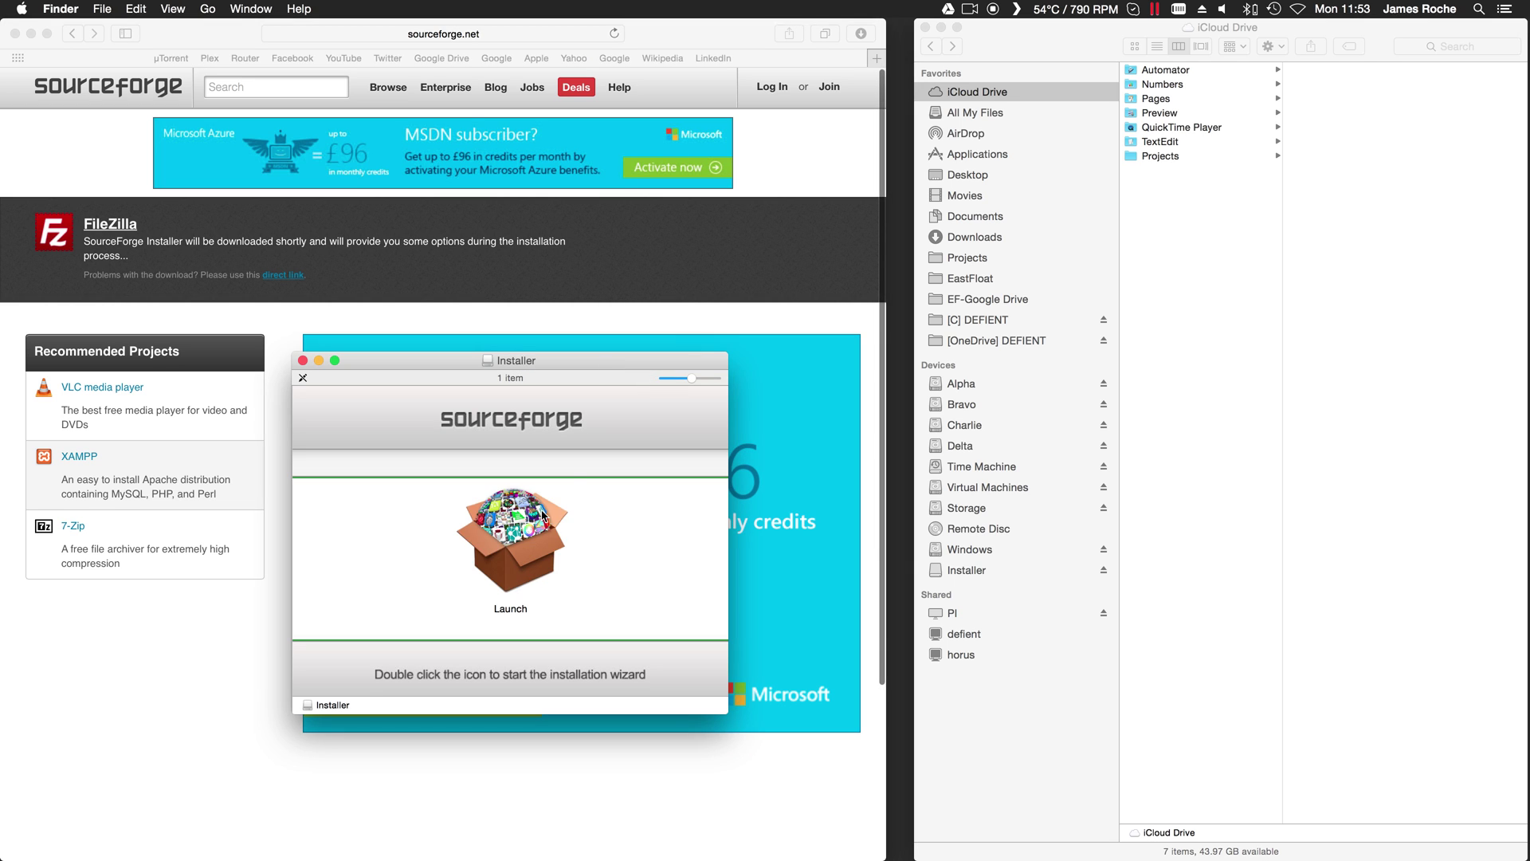
pyautogui.doubleClick(553, 517)
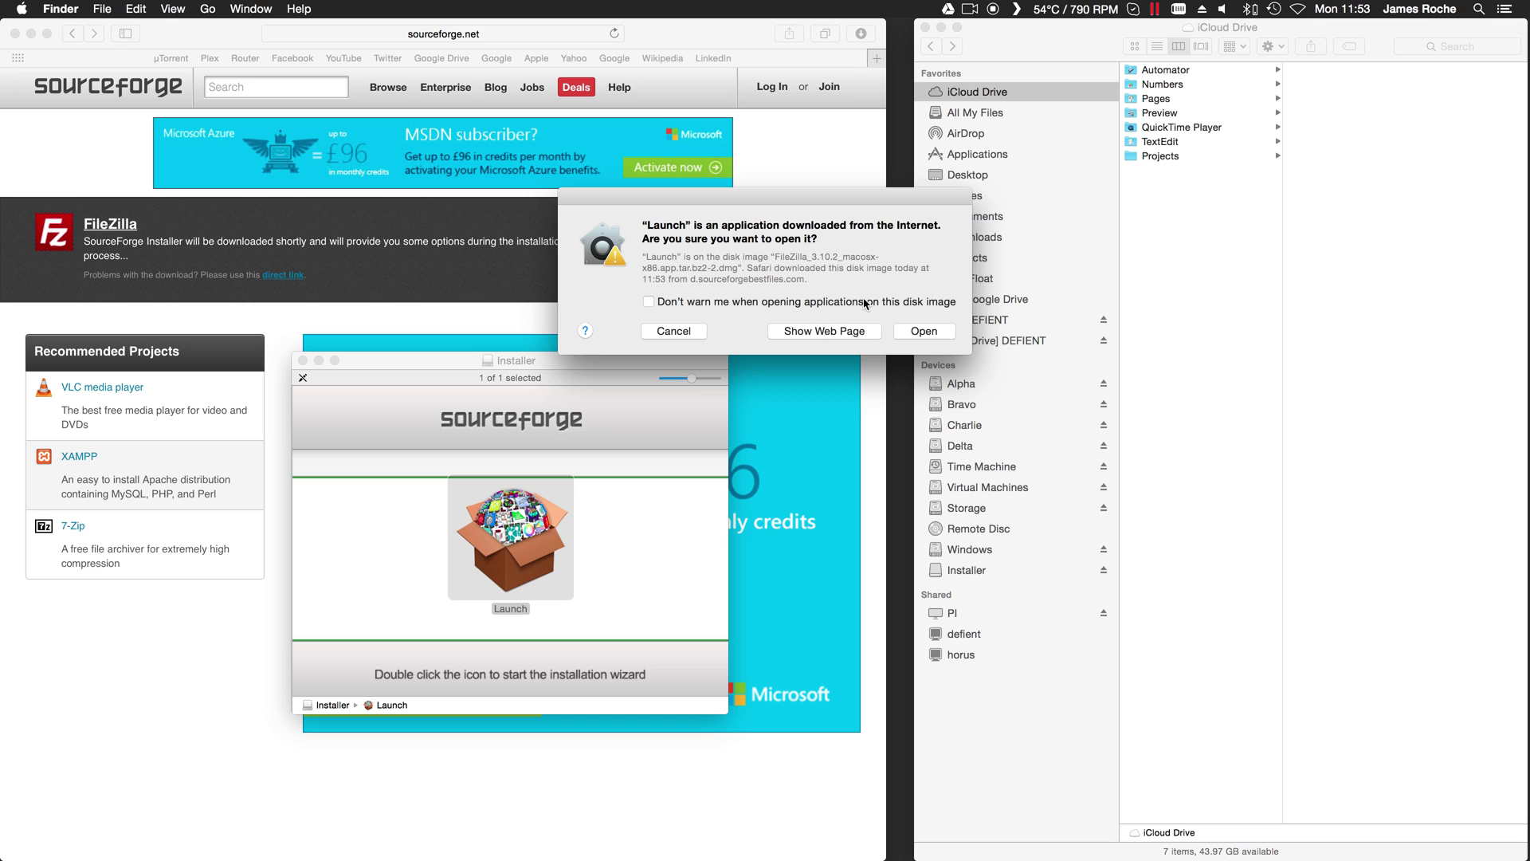
pyautogui.click(921, 334)
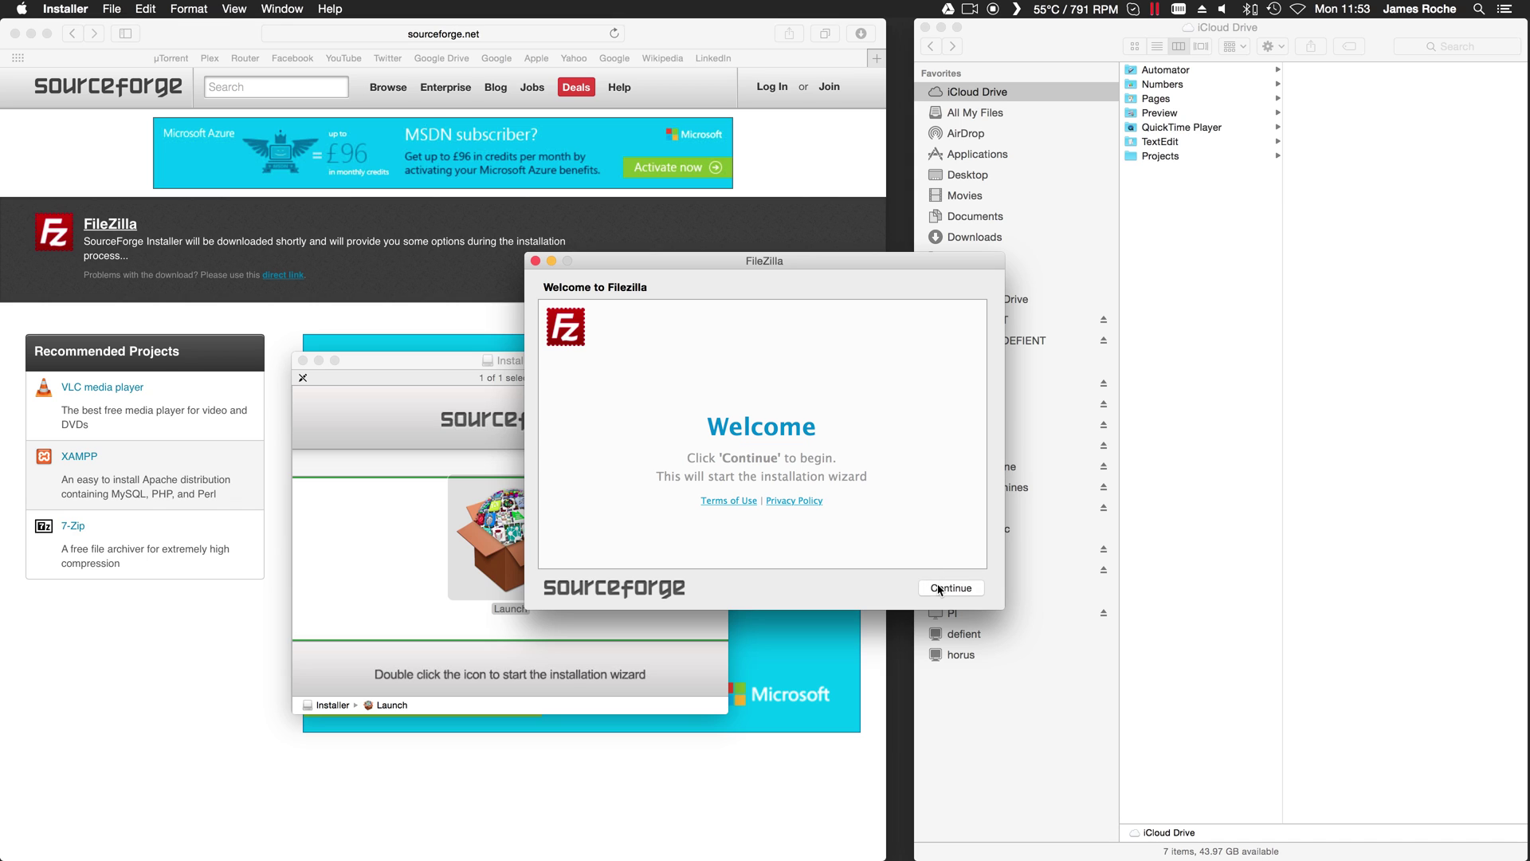
# Step: Install FileZilla, skipping the Yahoo Search offer, authorising with the admin password, and dismissing the update notice
pyautogui.click(941, 588)
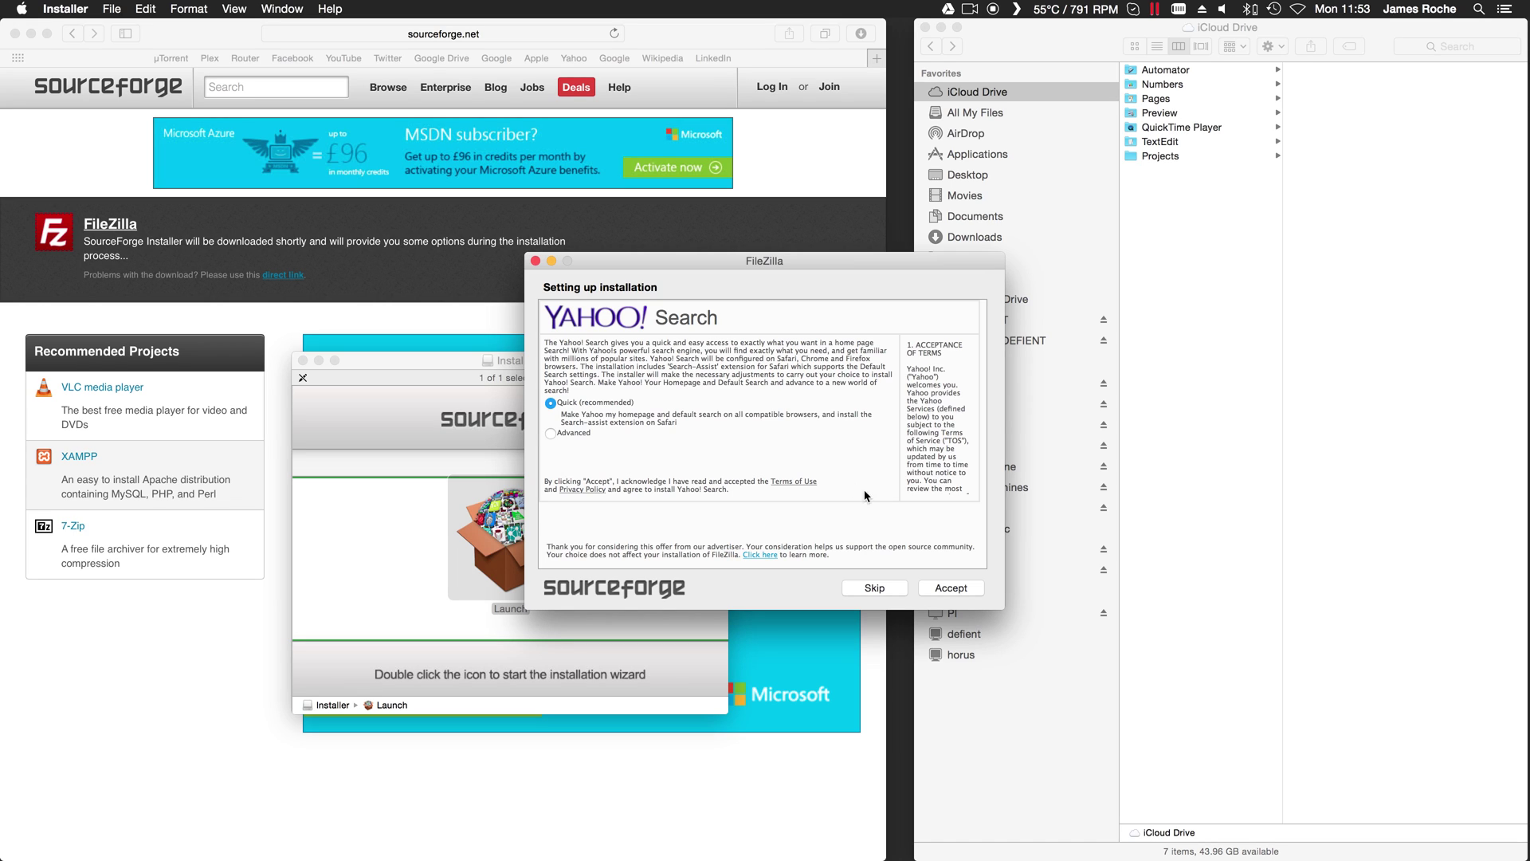
pyautogui.click(880, 588)
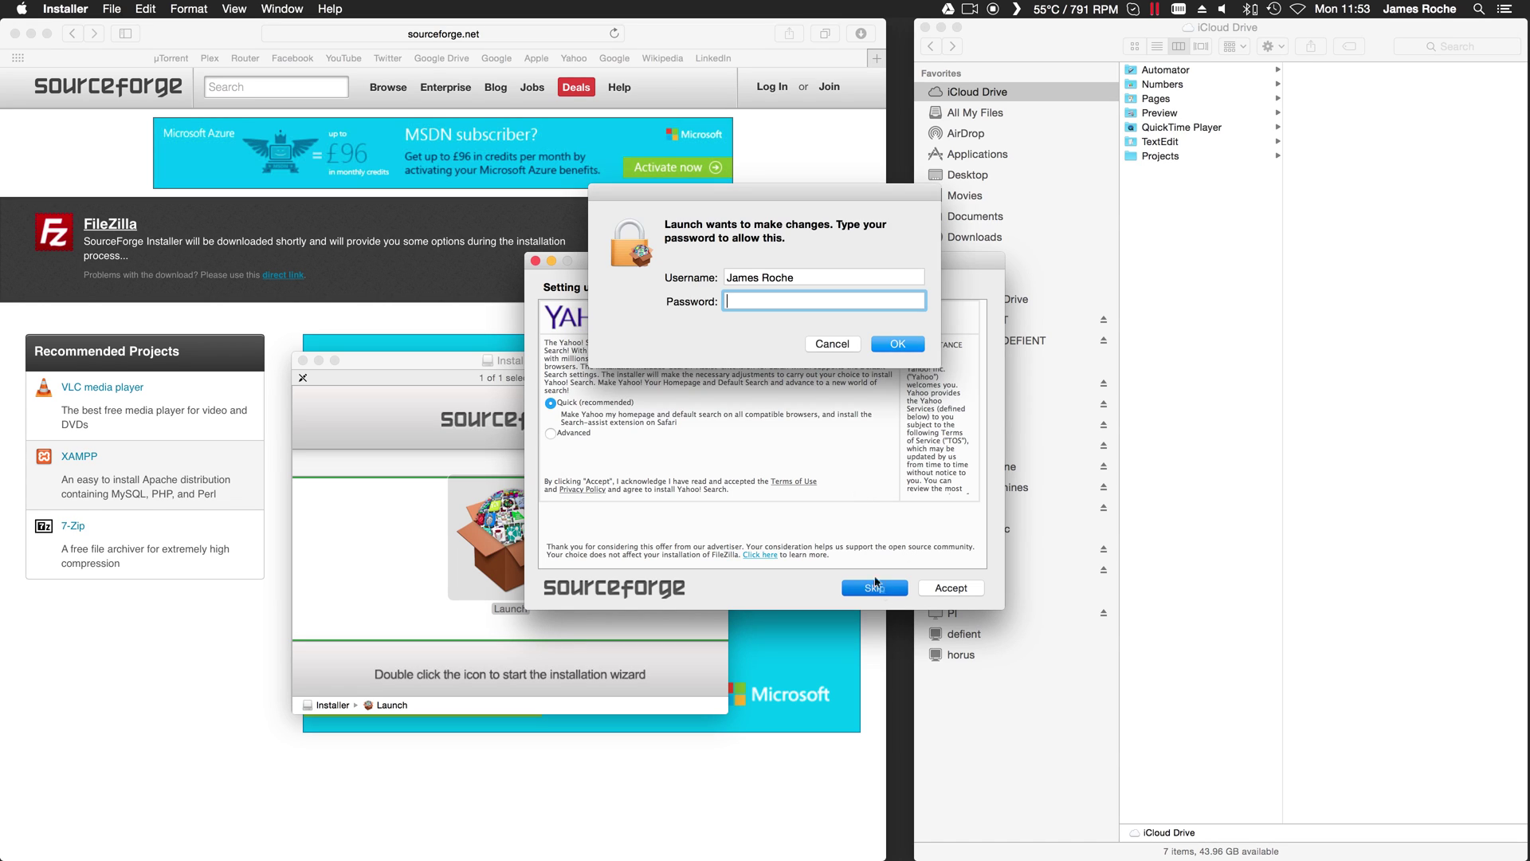
pyautogui.write('********')
pyautogui.press('Return')
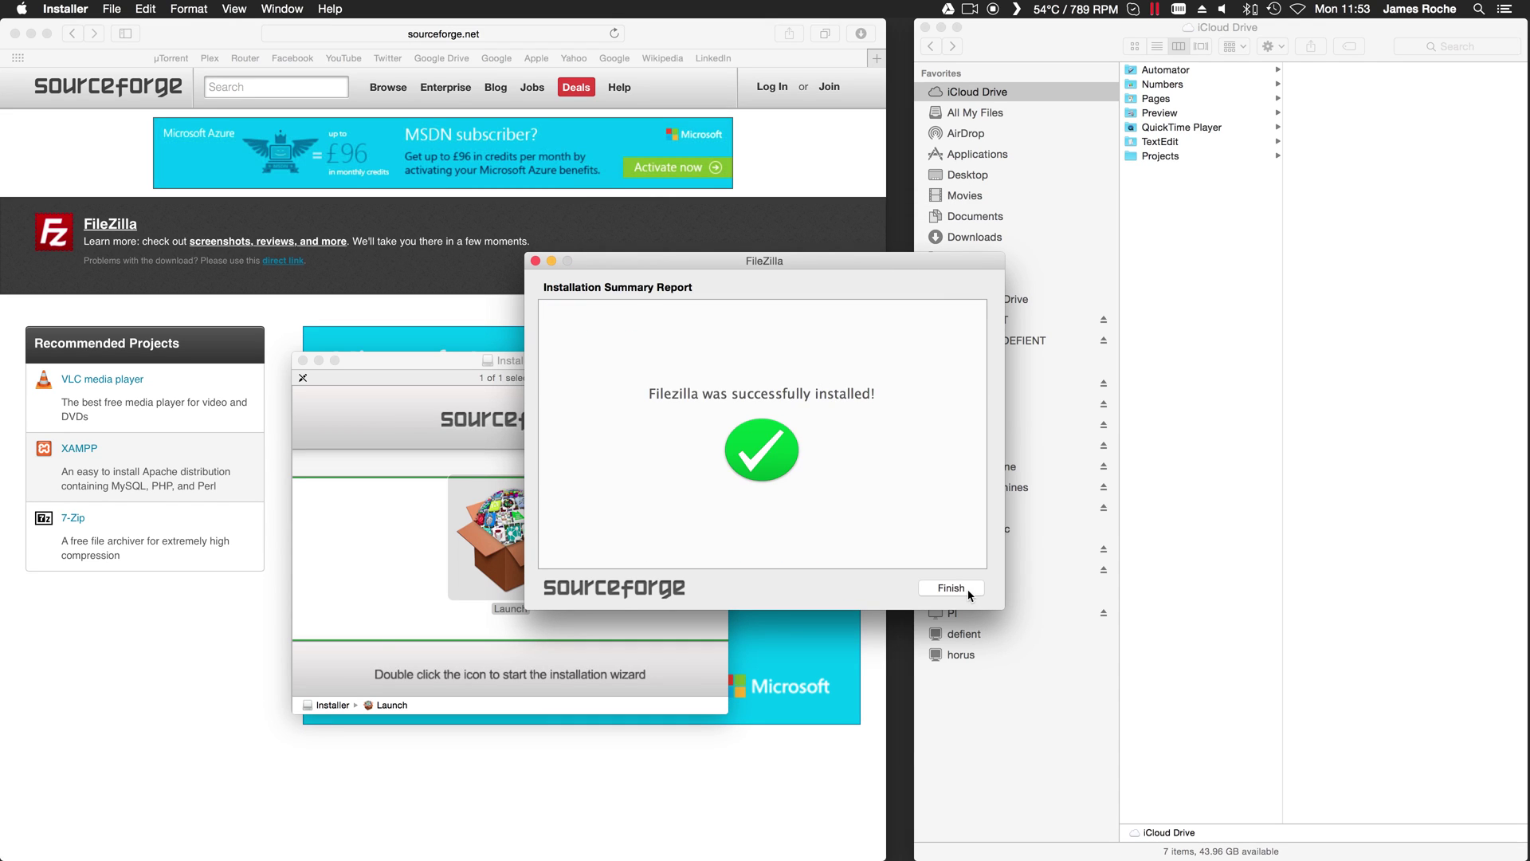
pyautogui.click(950, 588)
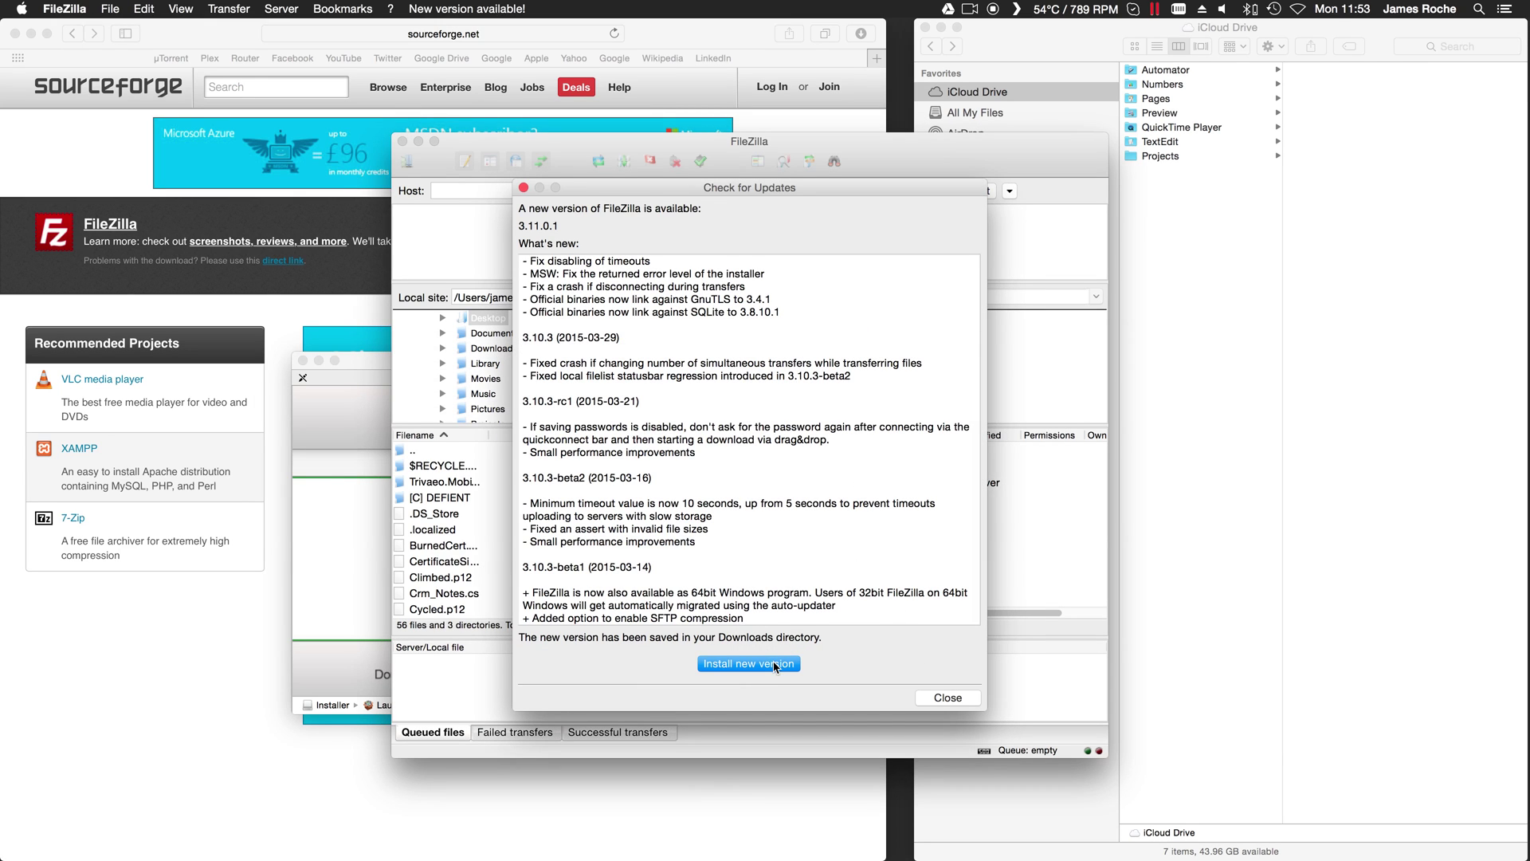
pyautogui.click(938, 698)
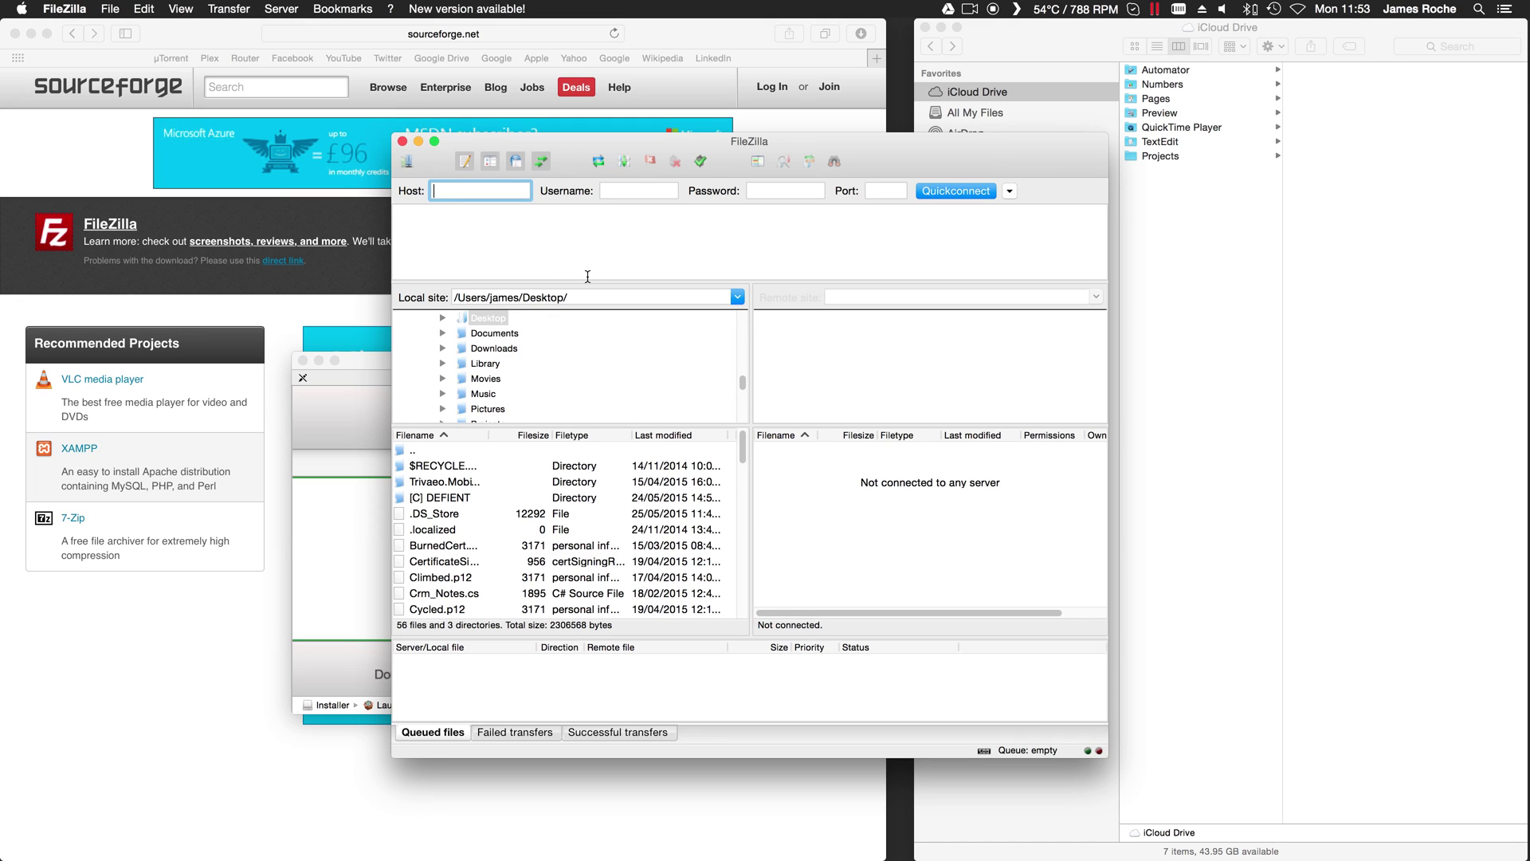
# Step: Add a named site under My Sites with host, user name and 'Ask for password' logon
pyautogui.click(406, 164)
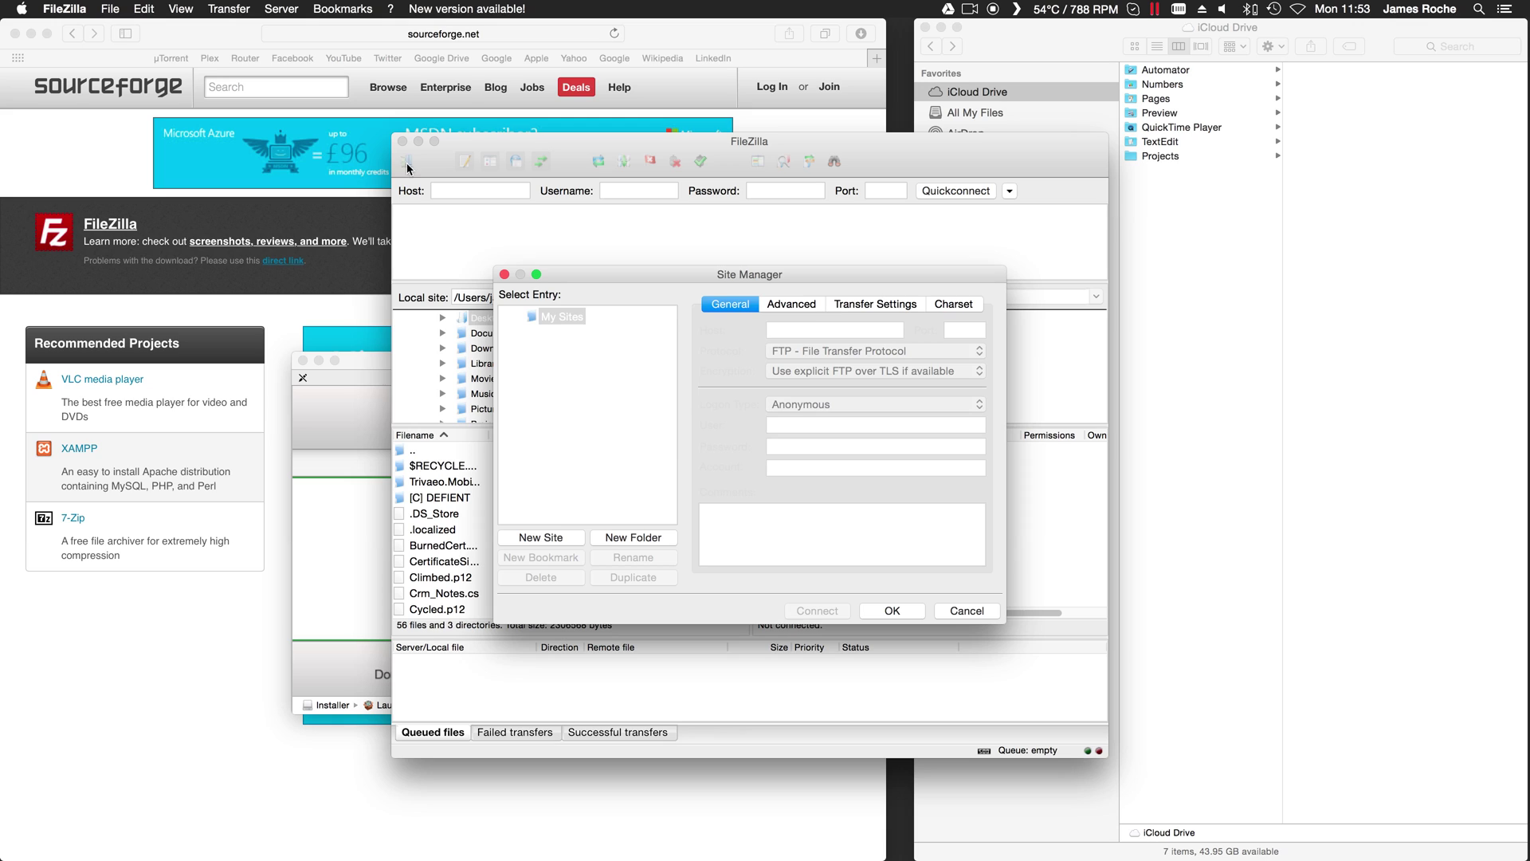
pyautogui.click(562, 317)
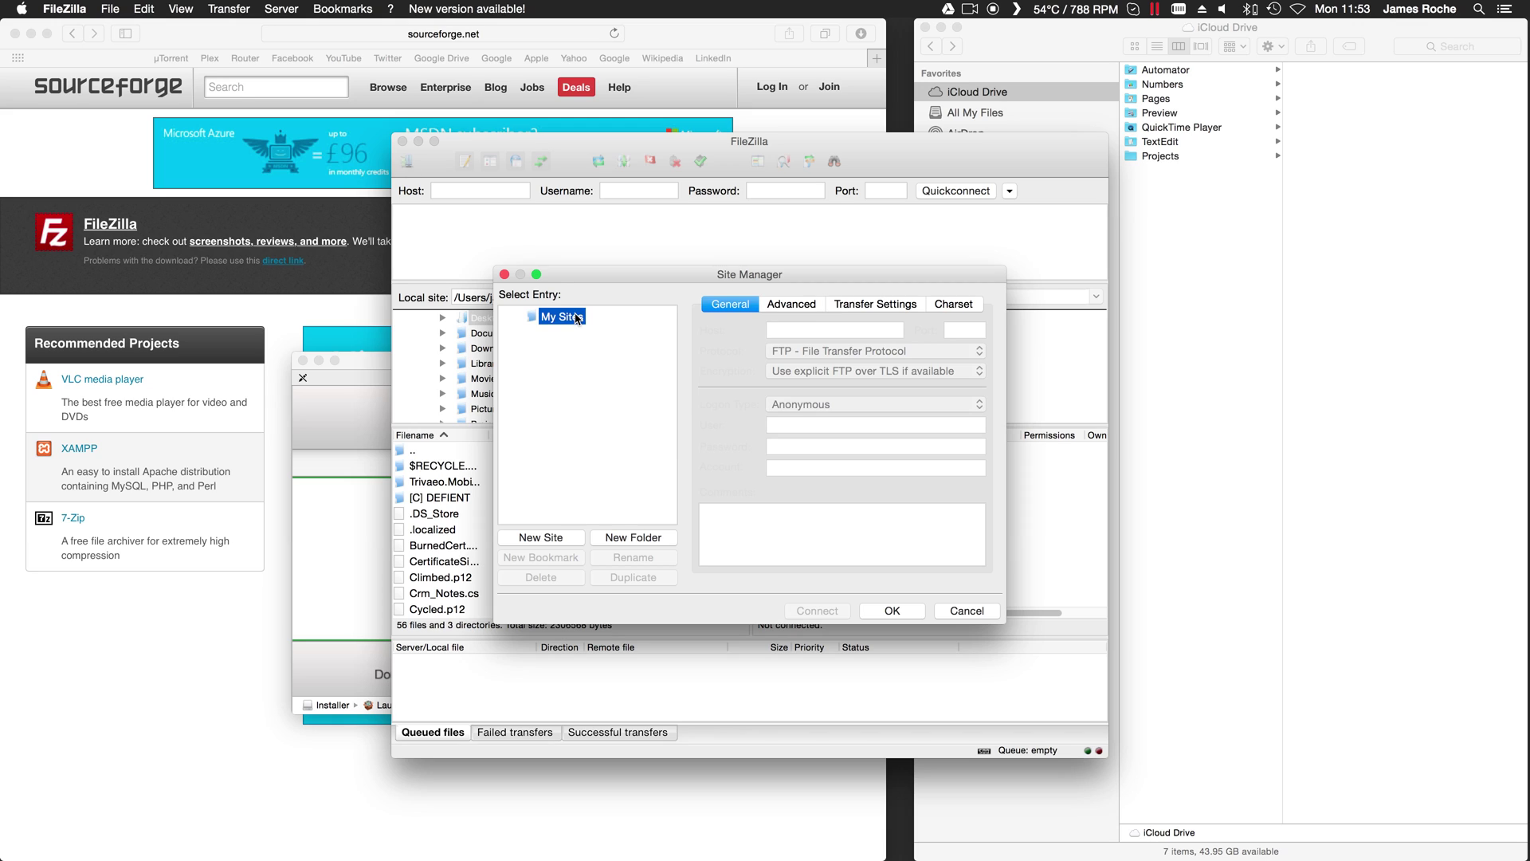
pyautogui.click(557, 538)
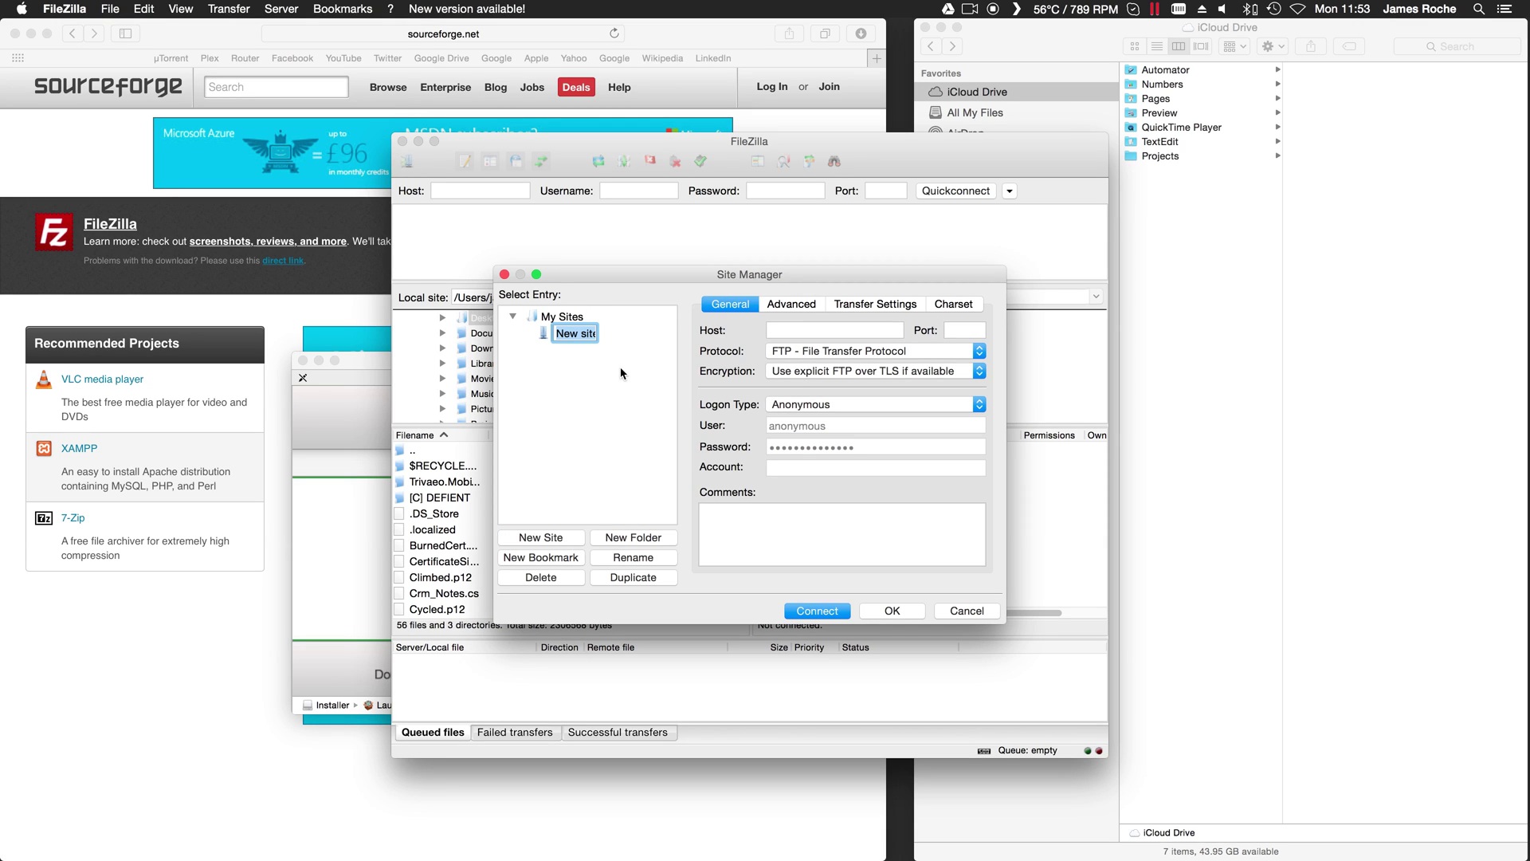
pyautogui.write('James')
pyautogui.press('Return')
pyautogui.click(804, 331)
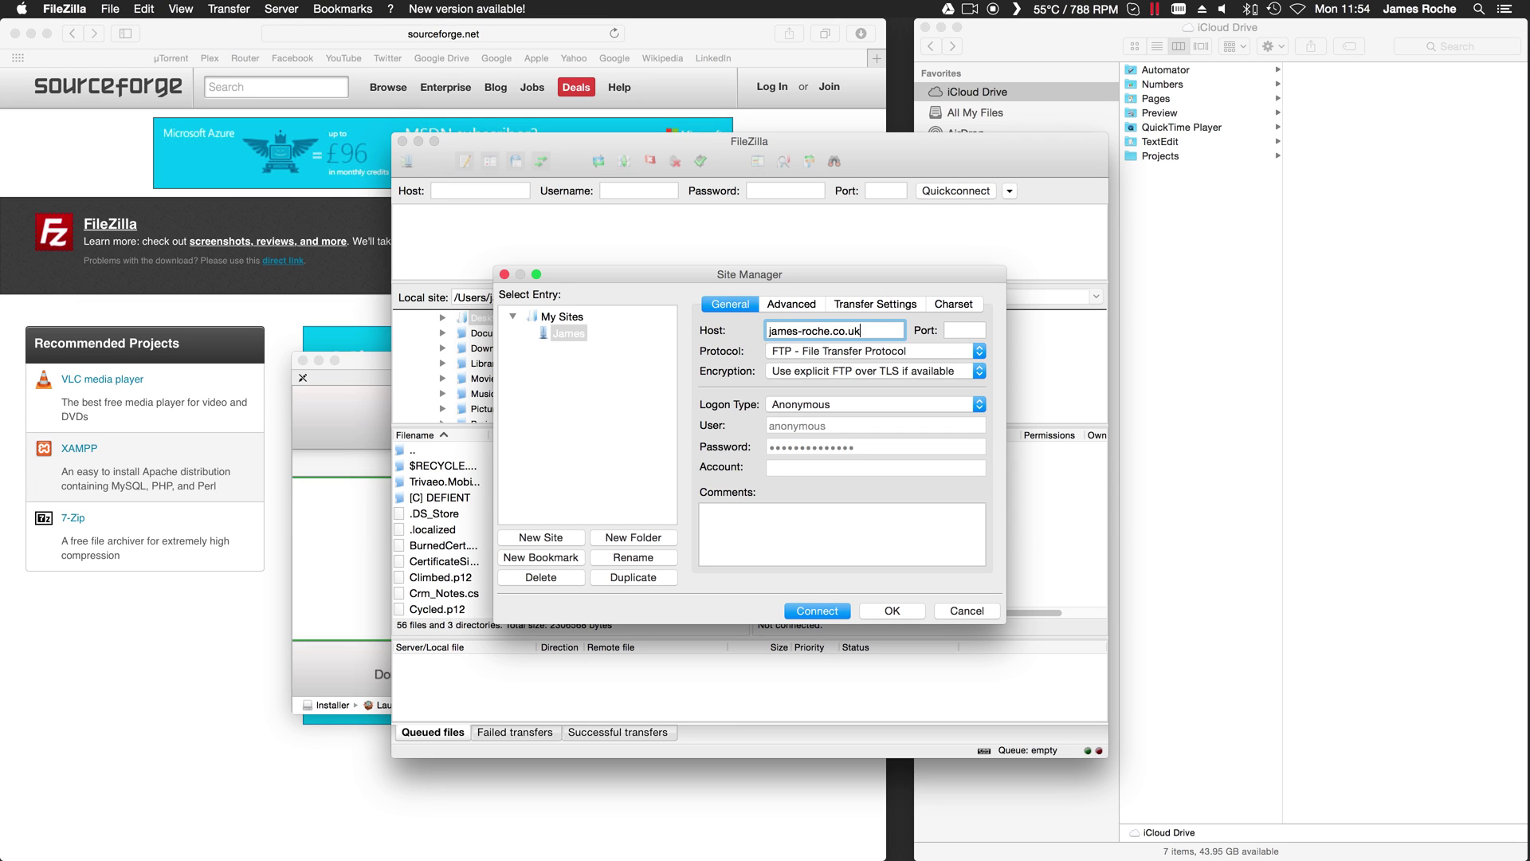
pyautogui.click(785, 407)
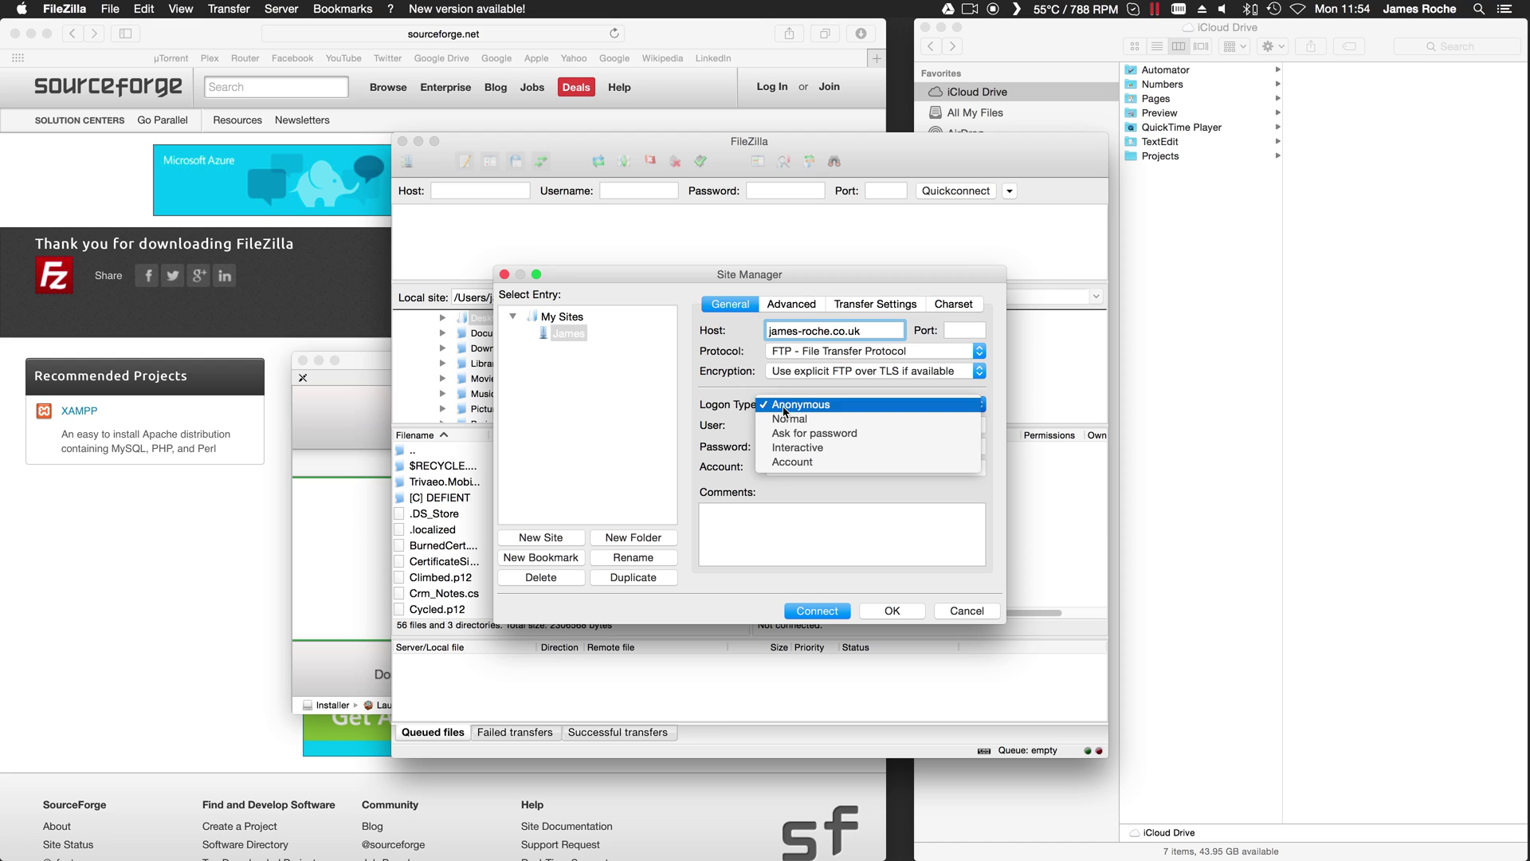
pyautogui.click(814, 433)
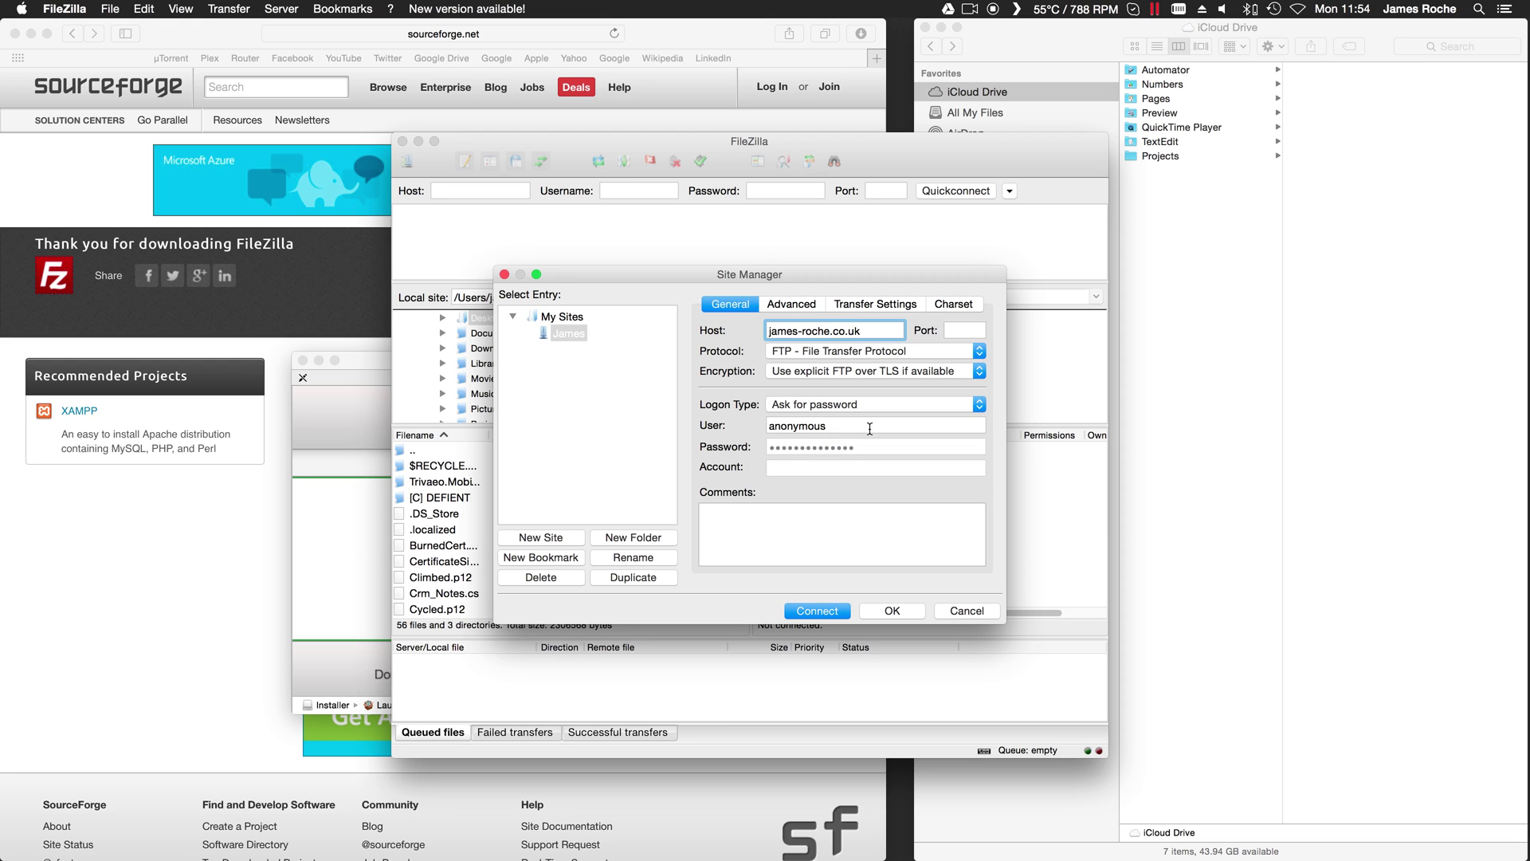
pyautogui.moveTo(870, 427); pyautogui.dragTo(757, 426)
pyautogui.write('james')
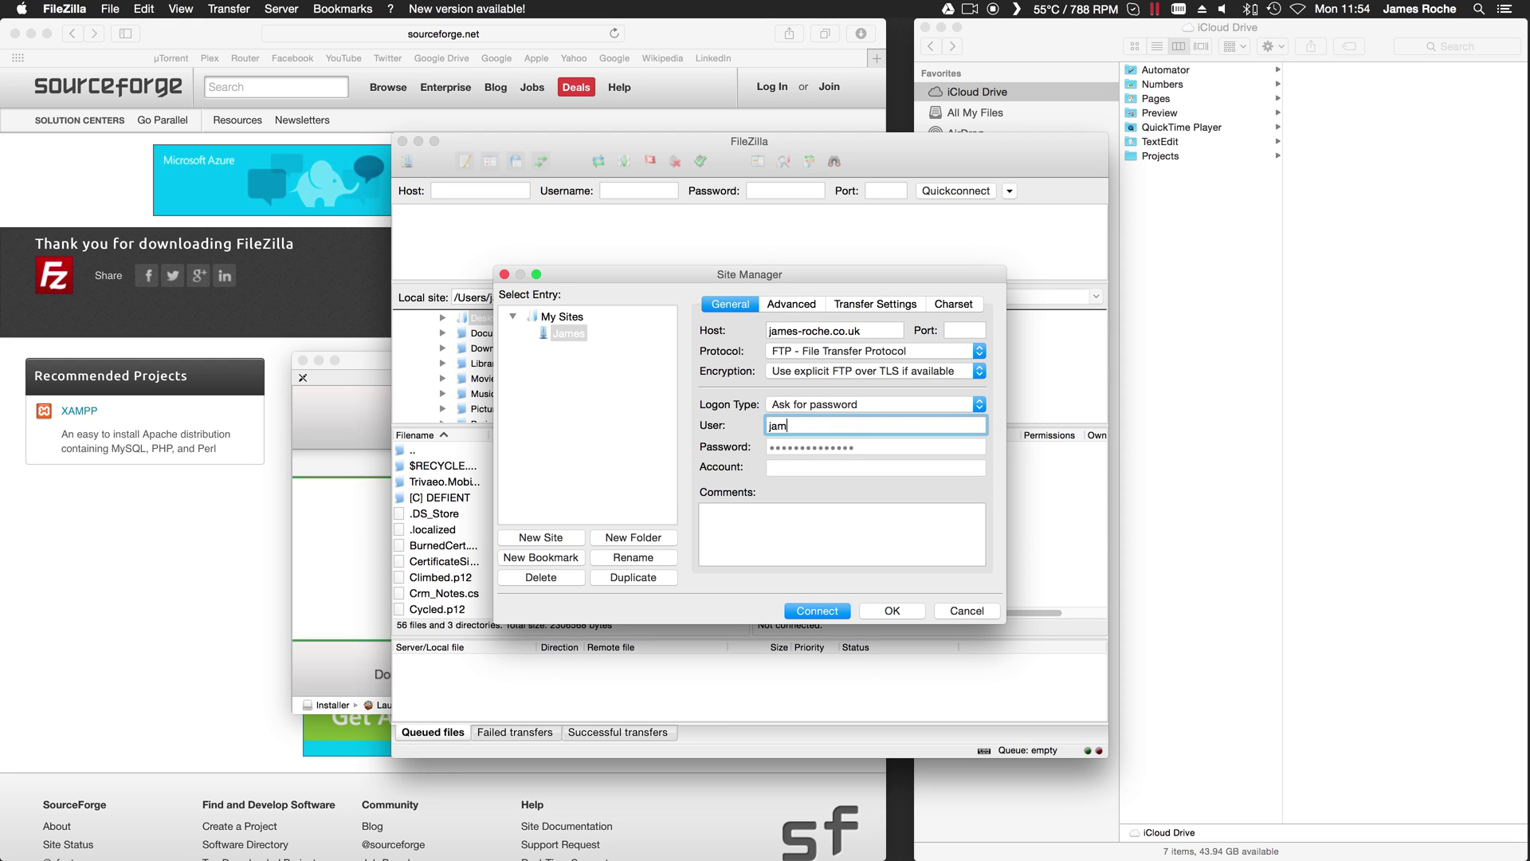
pyautogui.click(906, 612)
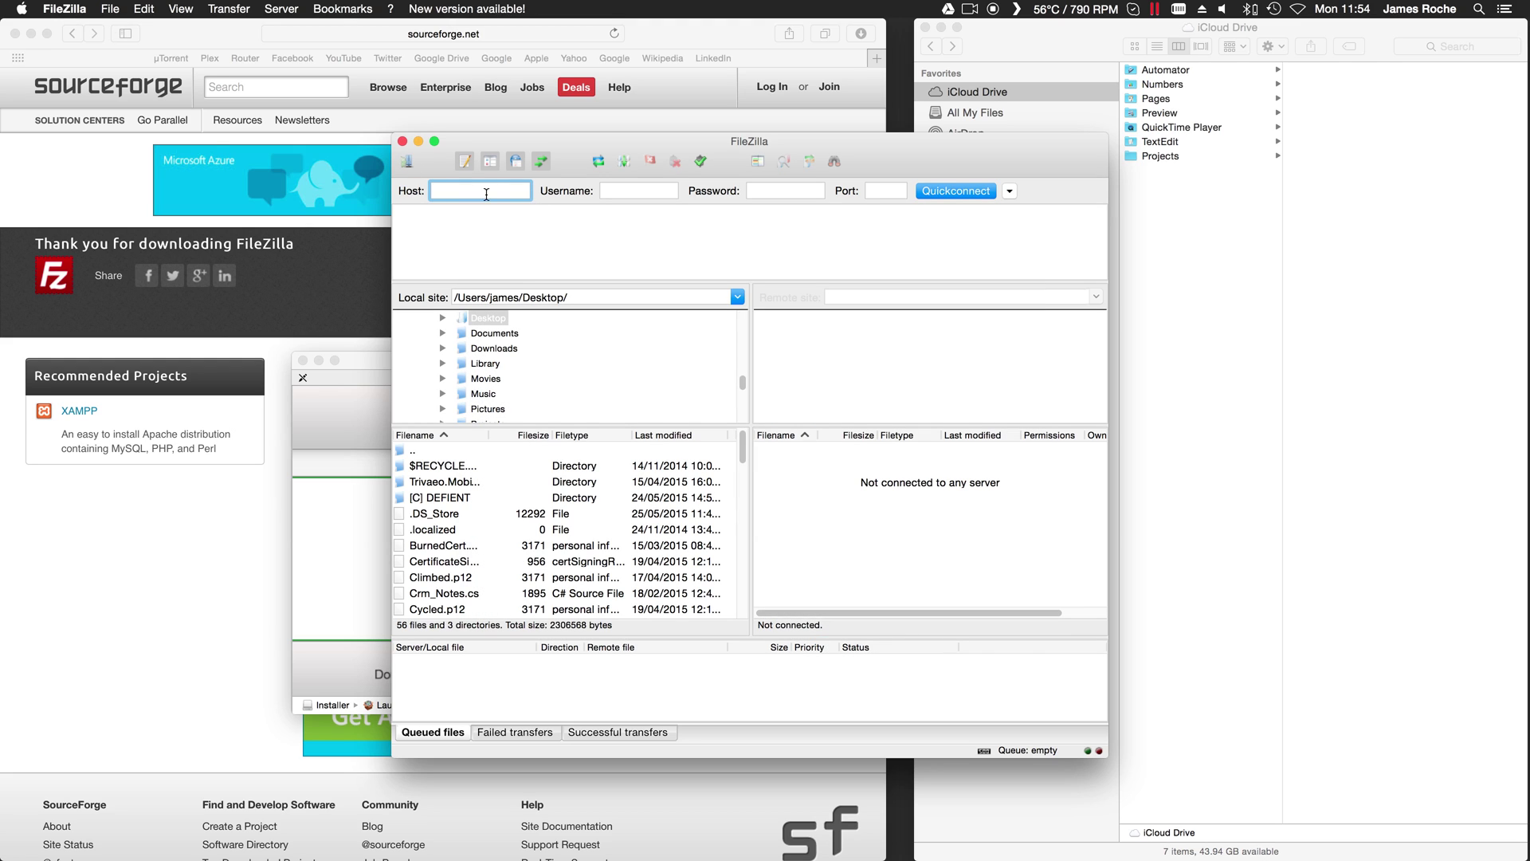
# Step: Connect to the newly saved site from the Site Manager
pyautogui.click(408, 163)
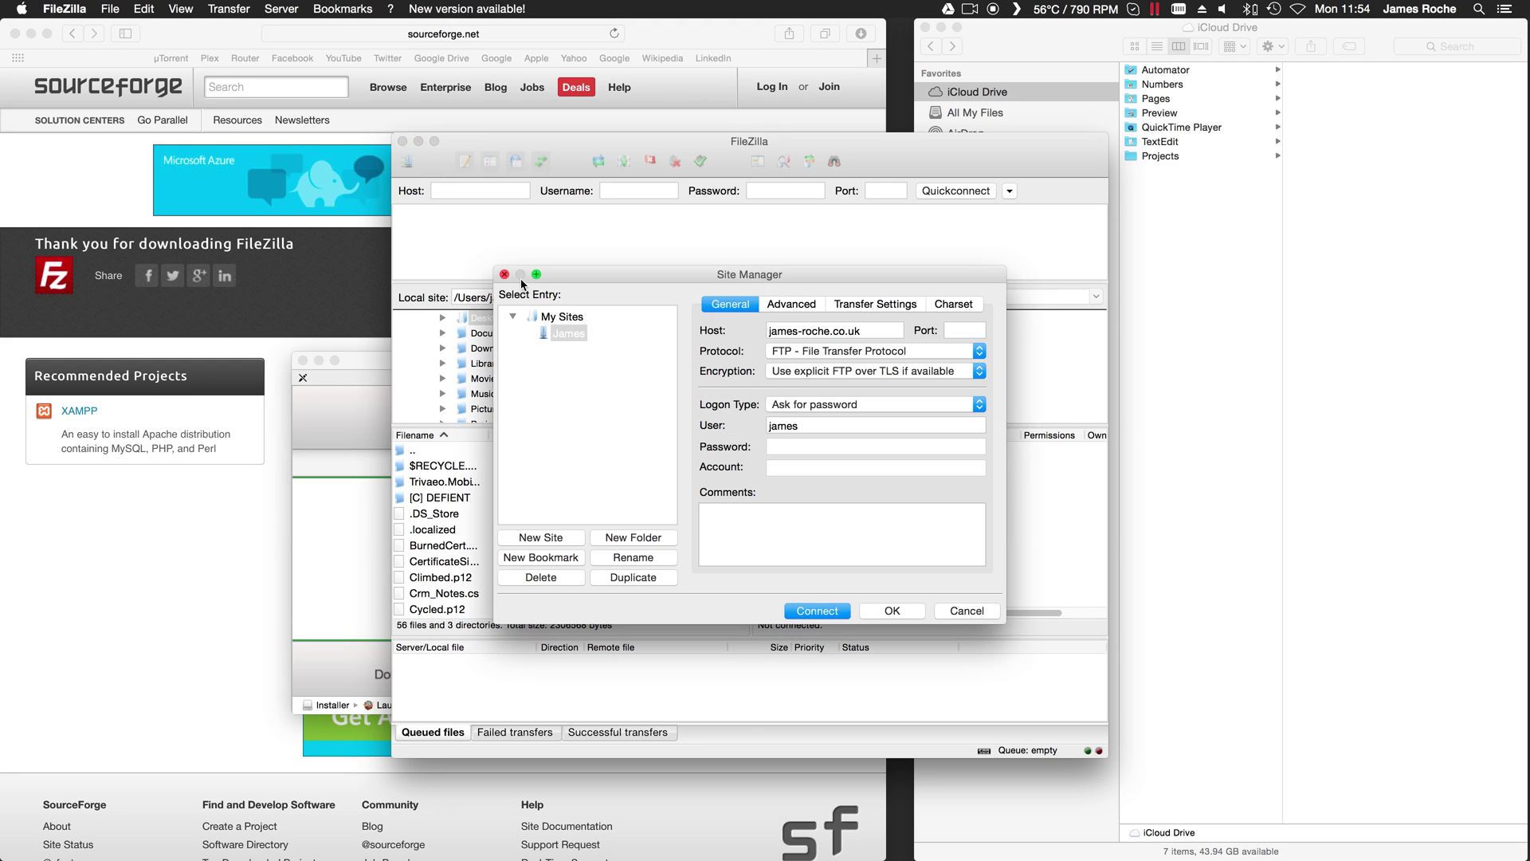
pyautogui.doubleClick(567, 336)
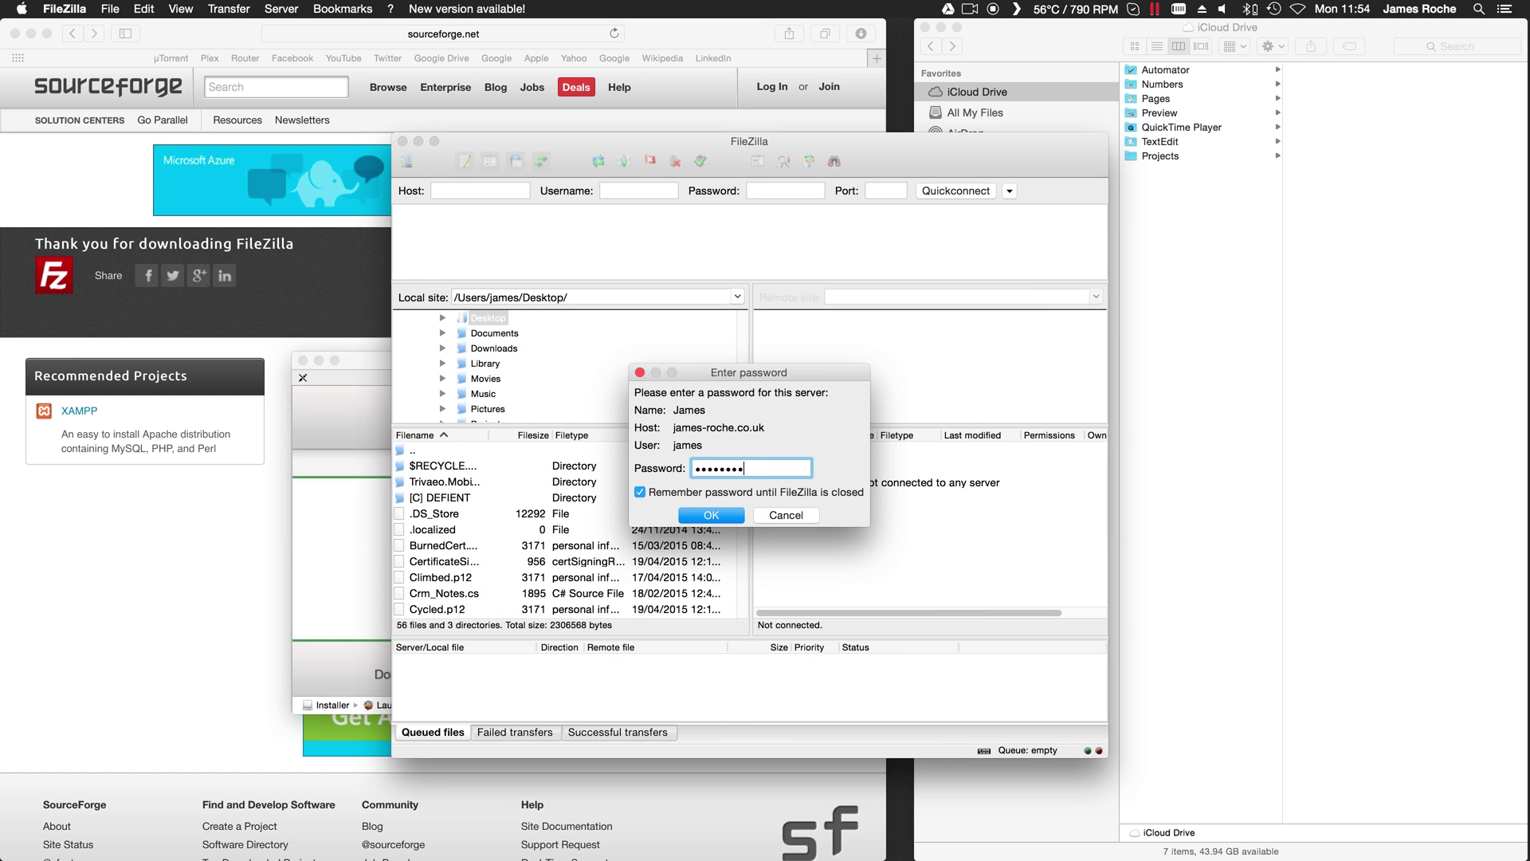
pyautogui.press('Return')
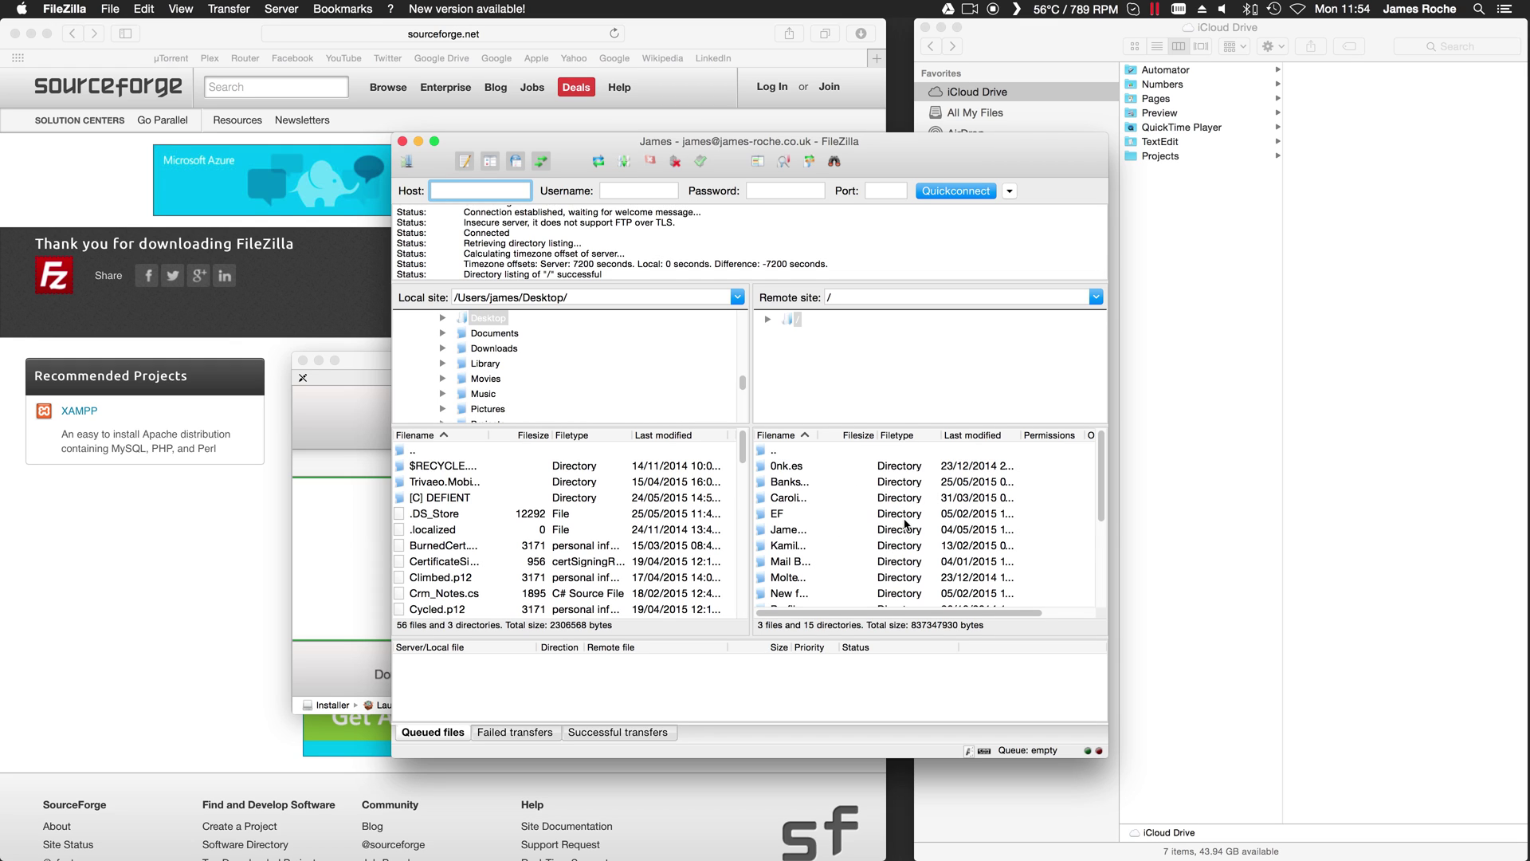
pyautogui.moveTo(1105, 498); pyautogui.dragTo(1097, 506)
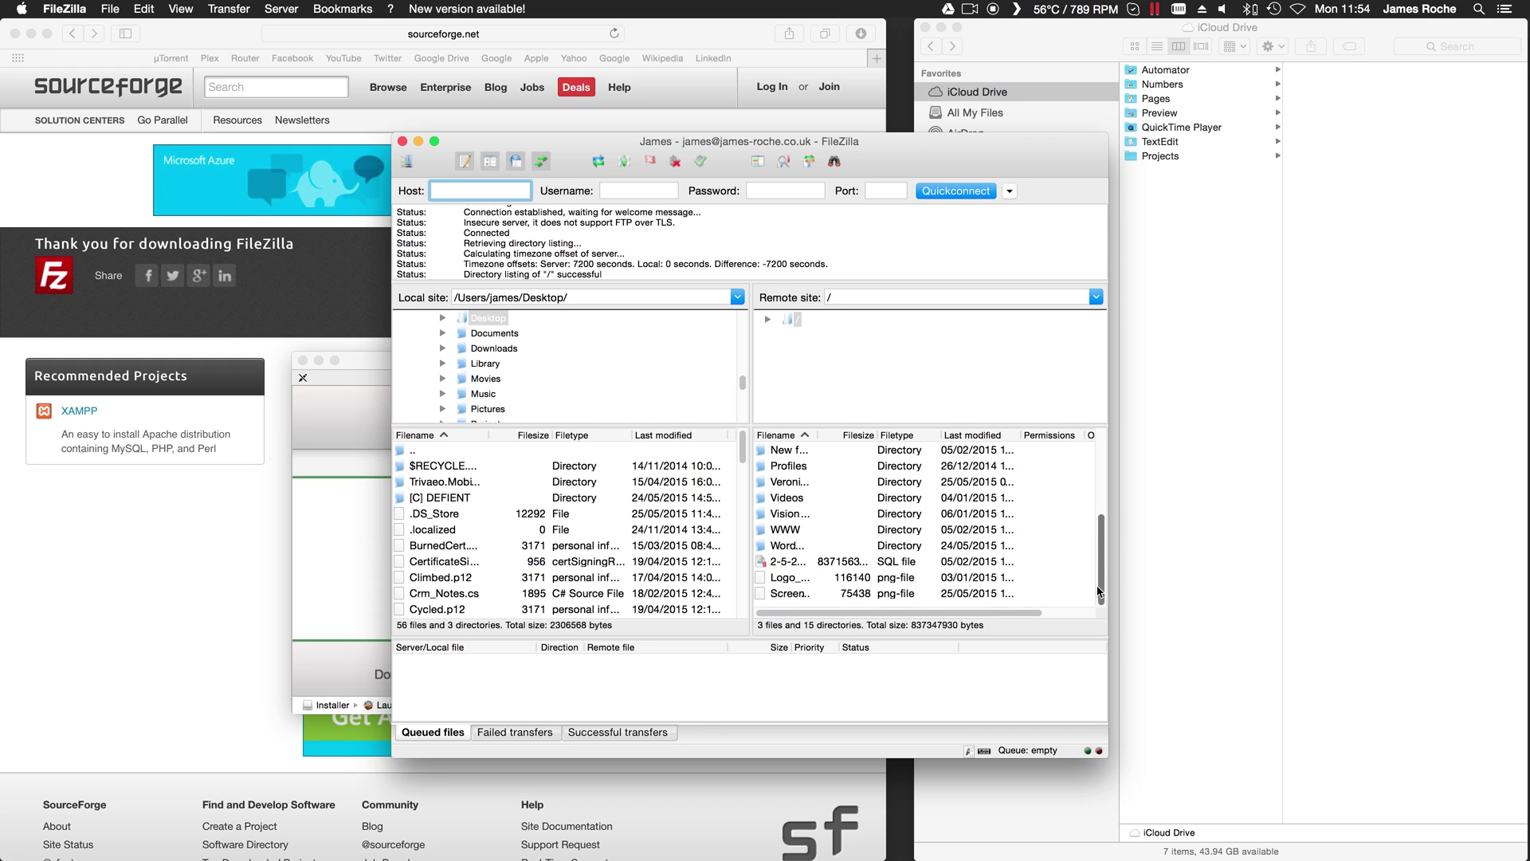
pyautogui.scroll(1, 1097, 507)
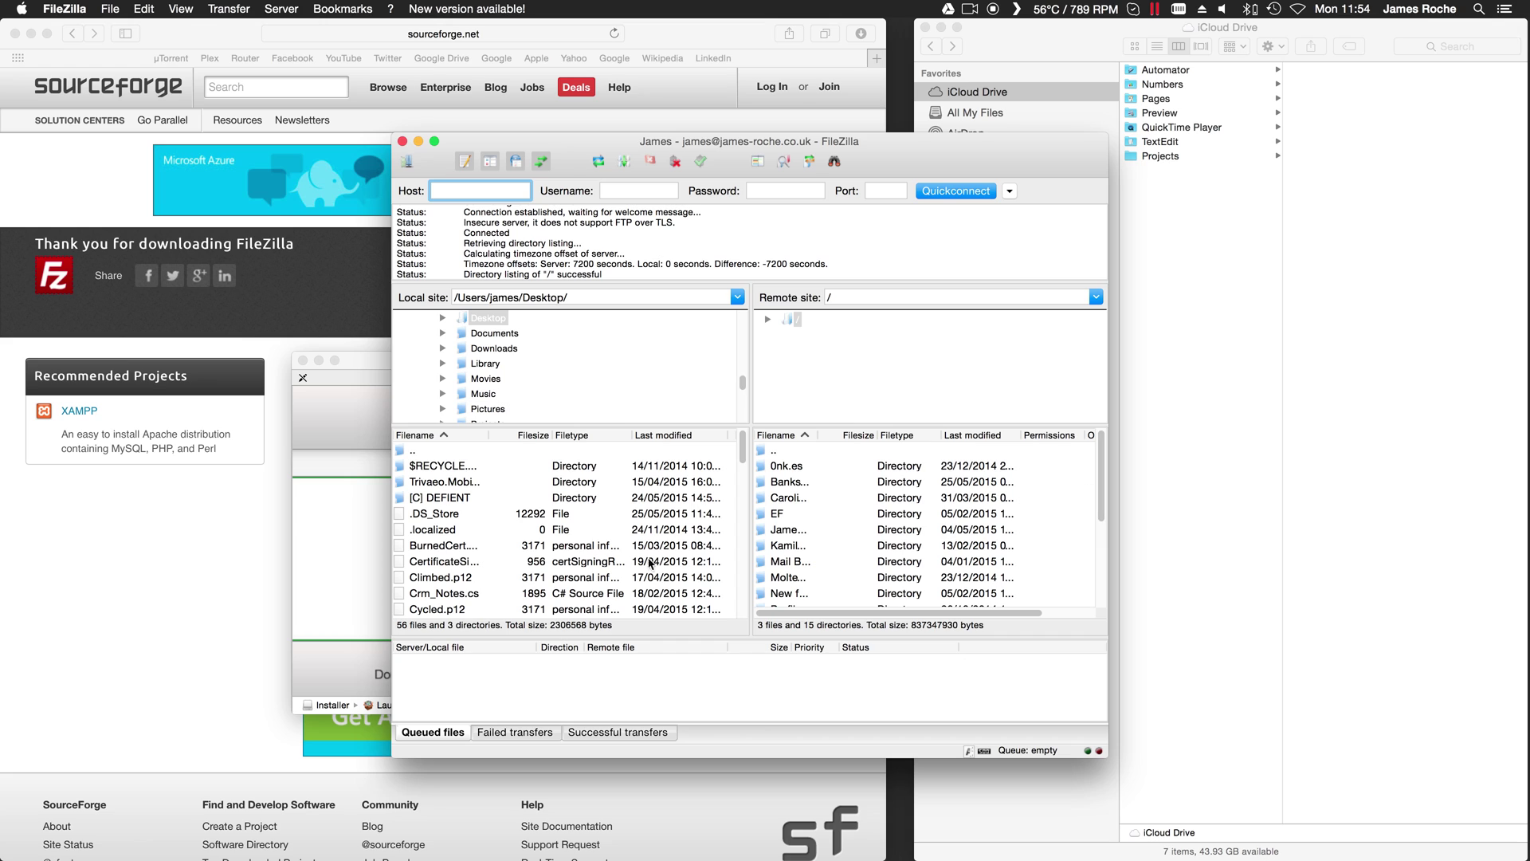
pyautogui.click(455, 549)
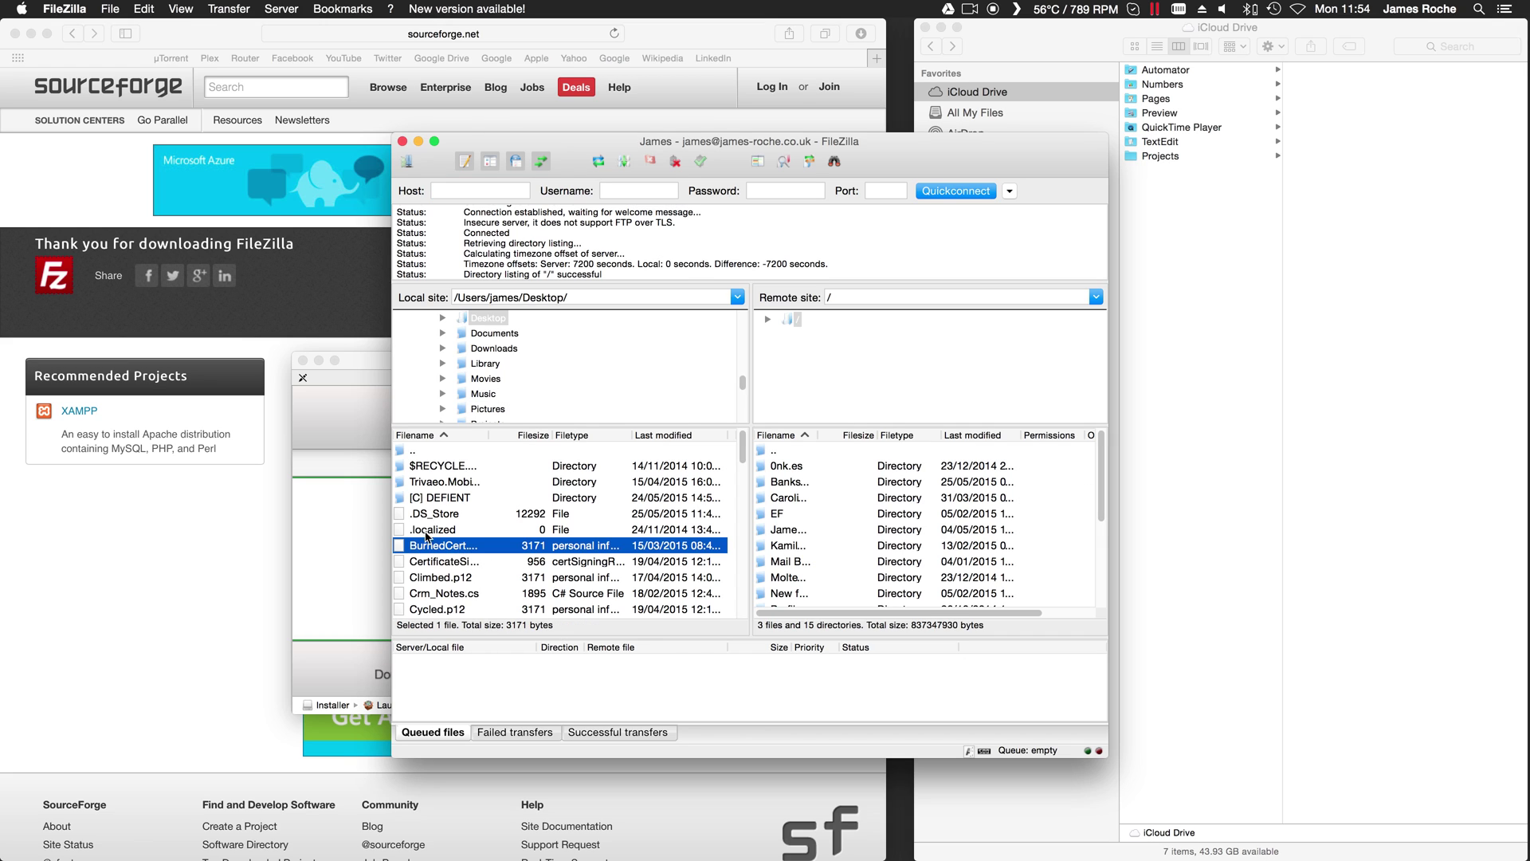
pyautogui.click(491, 319)
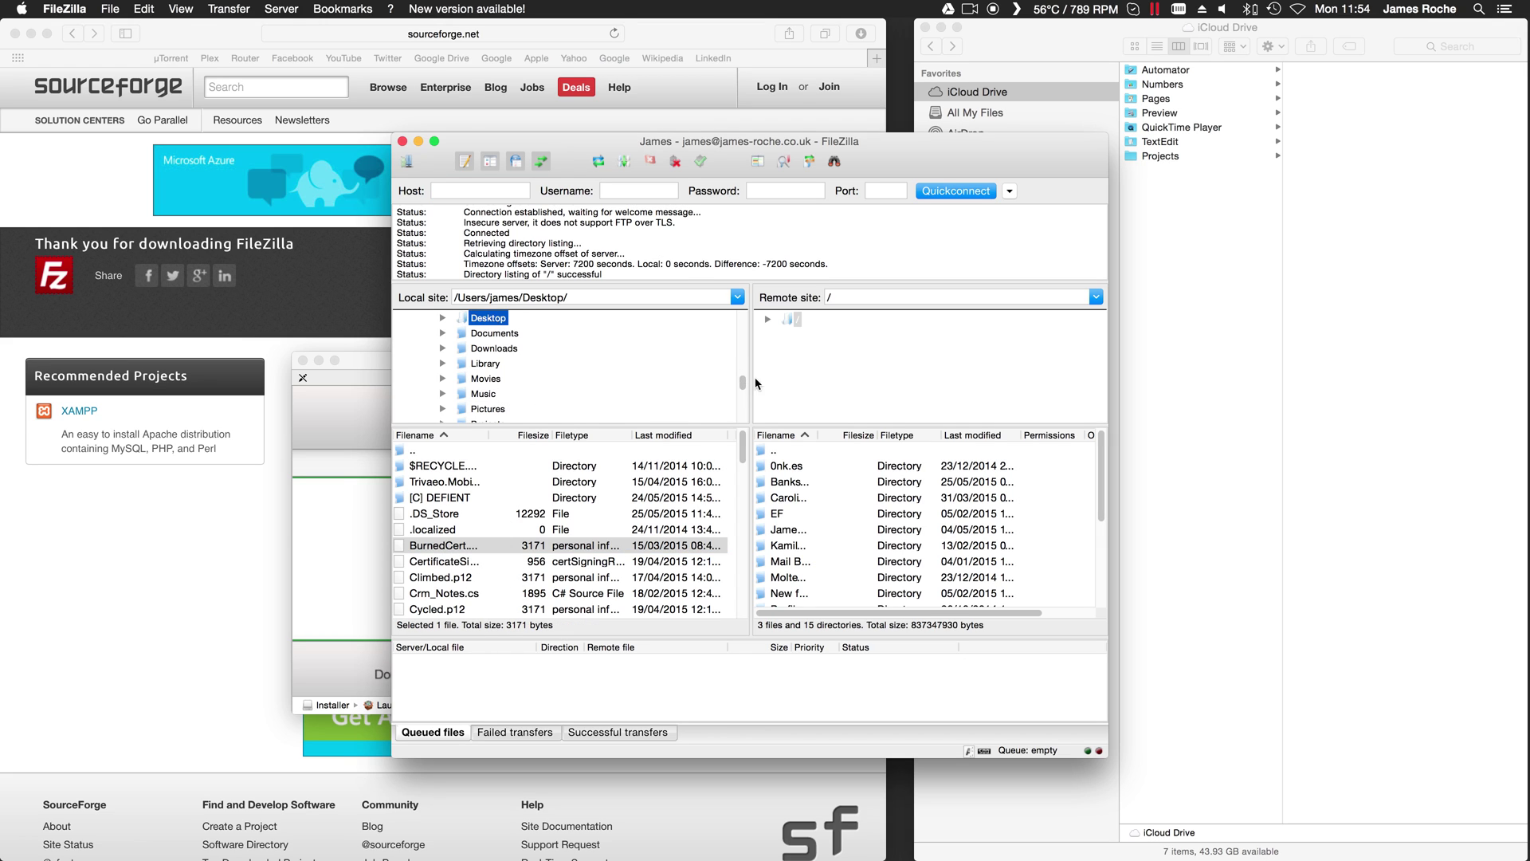
pyautogui.moveTo(743, 383)
pyautogui.mouseDown()
pyautogui.moveTo(742, 318)
pyautogui.moveTo(742, 343)
pyautogui.mouseUp()
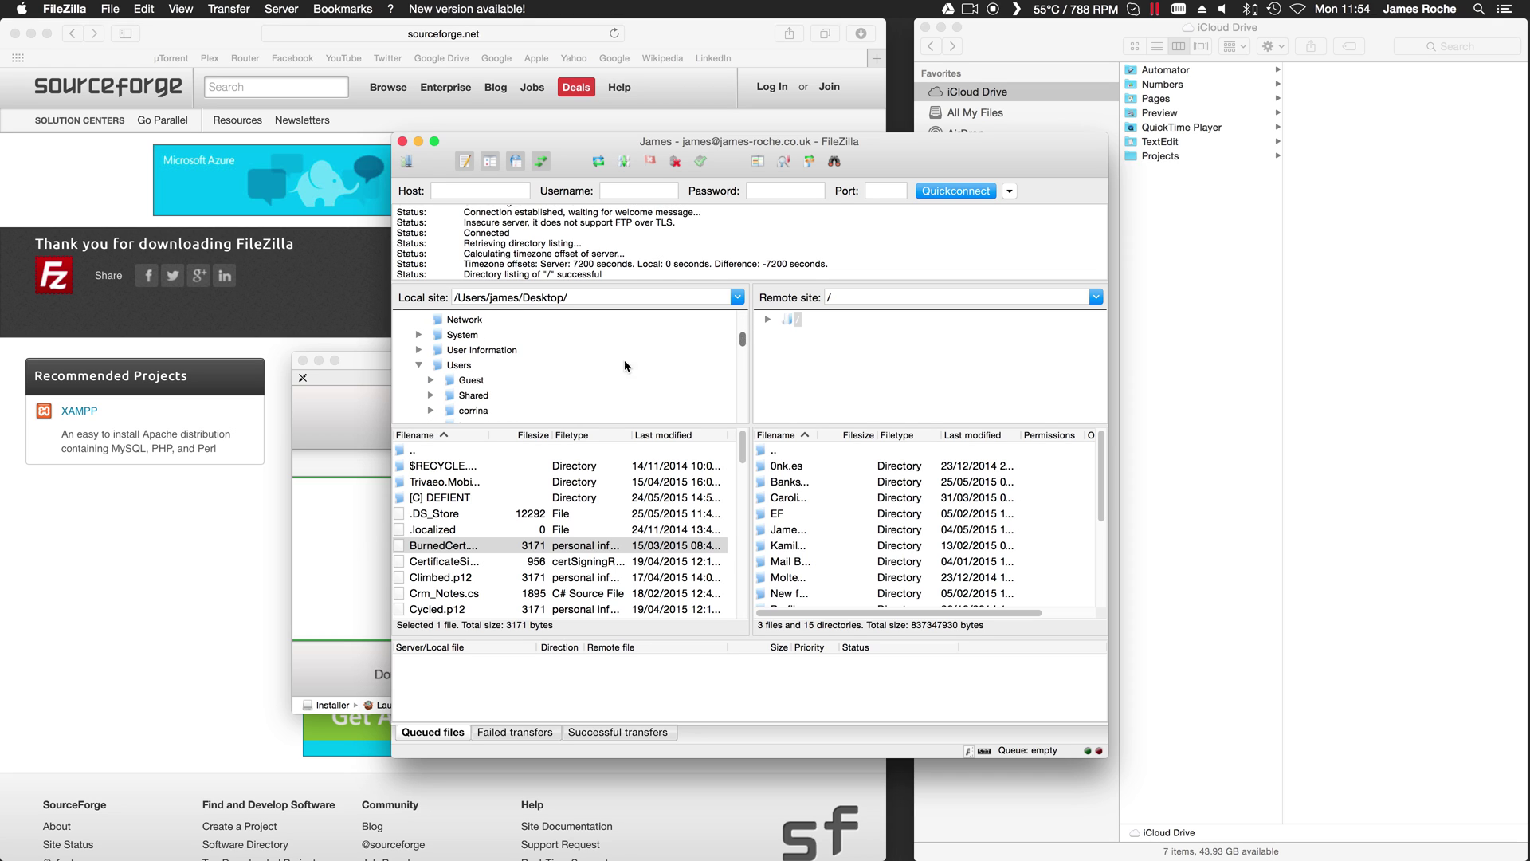
pyautogui.click(457, 365)
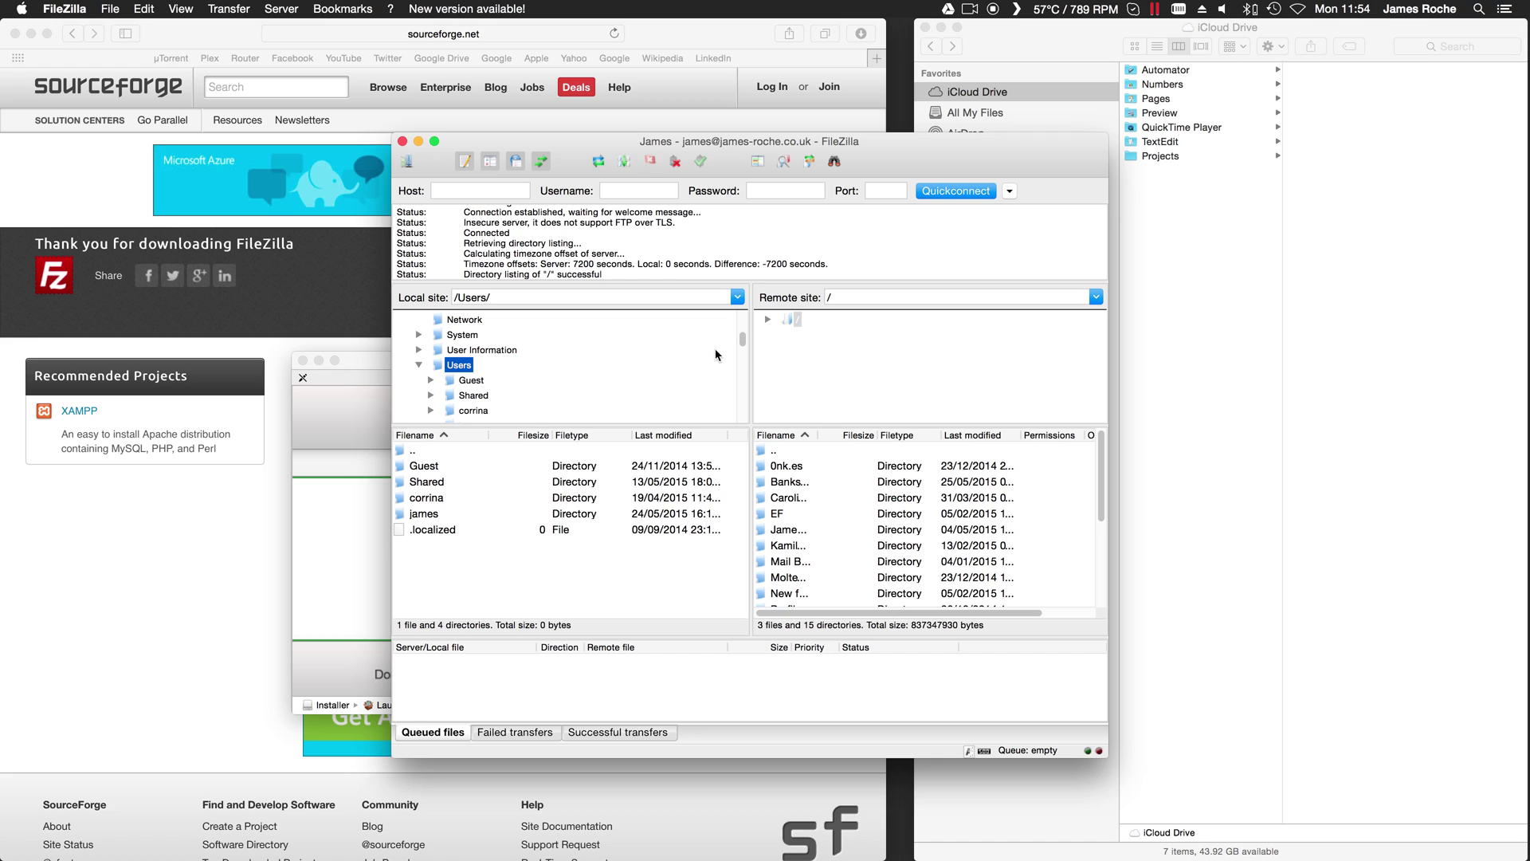
pyautogui.moveTo(742, 339); pyautogui.dragTo(742, 347)
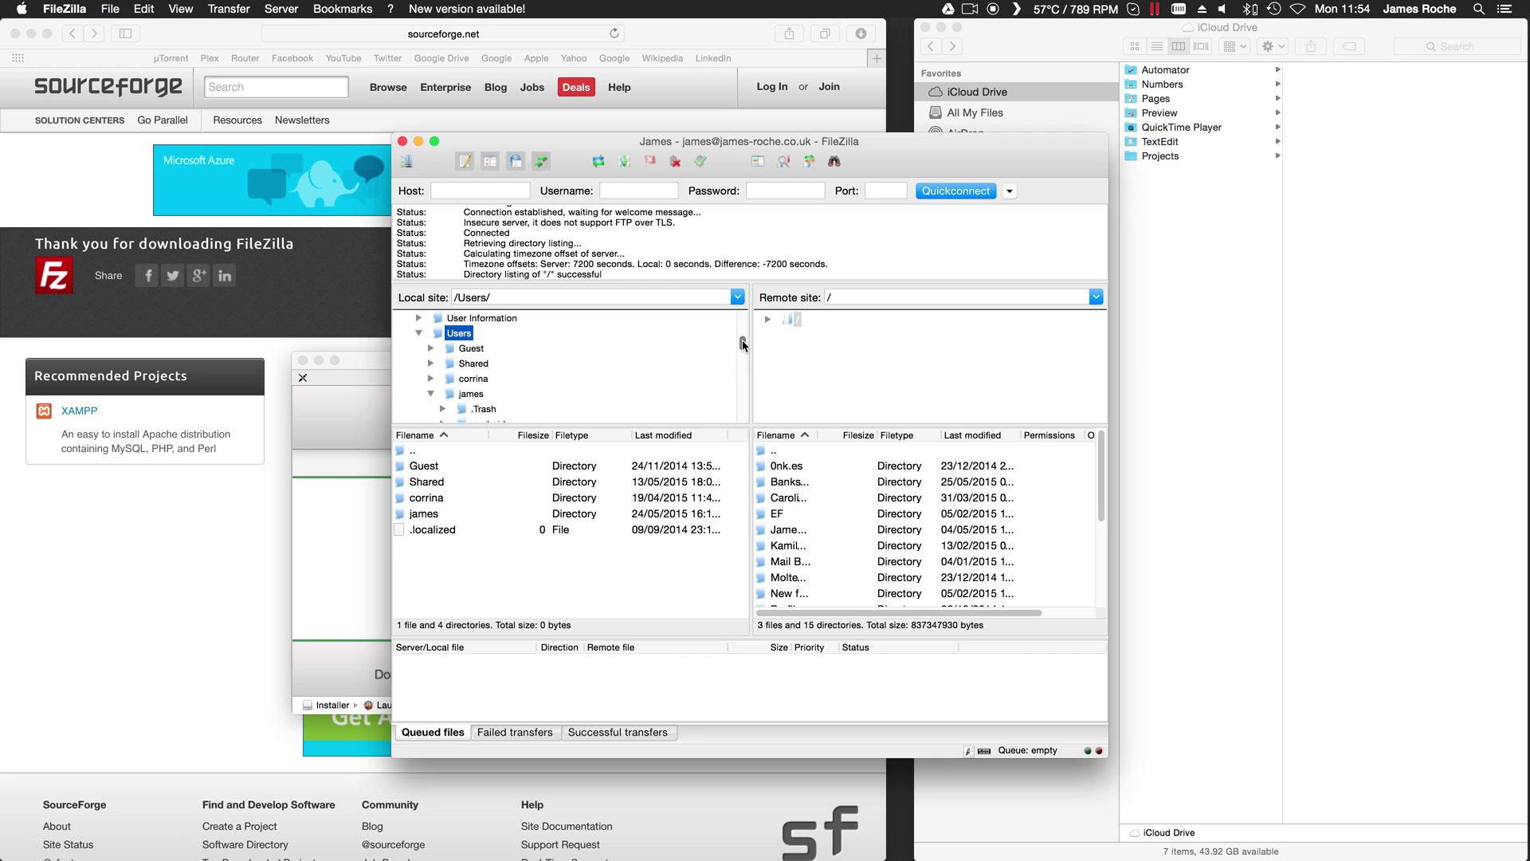
pyautogui.click(472, 363)
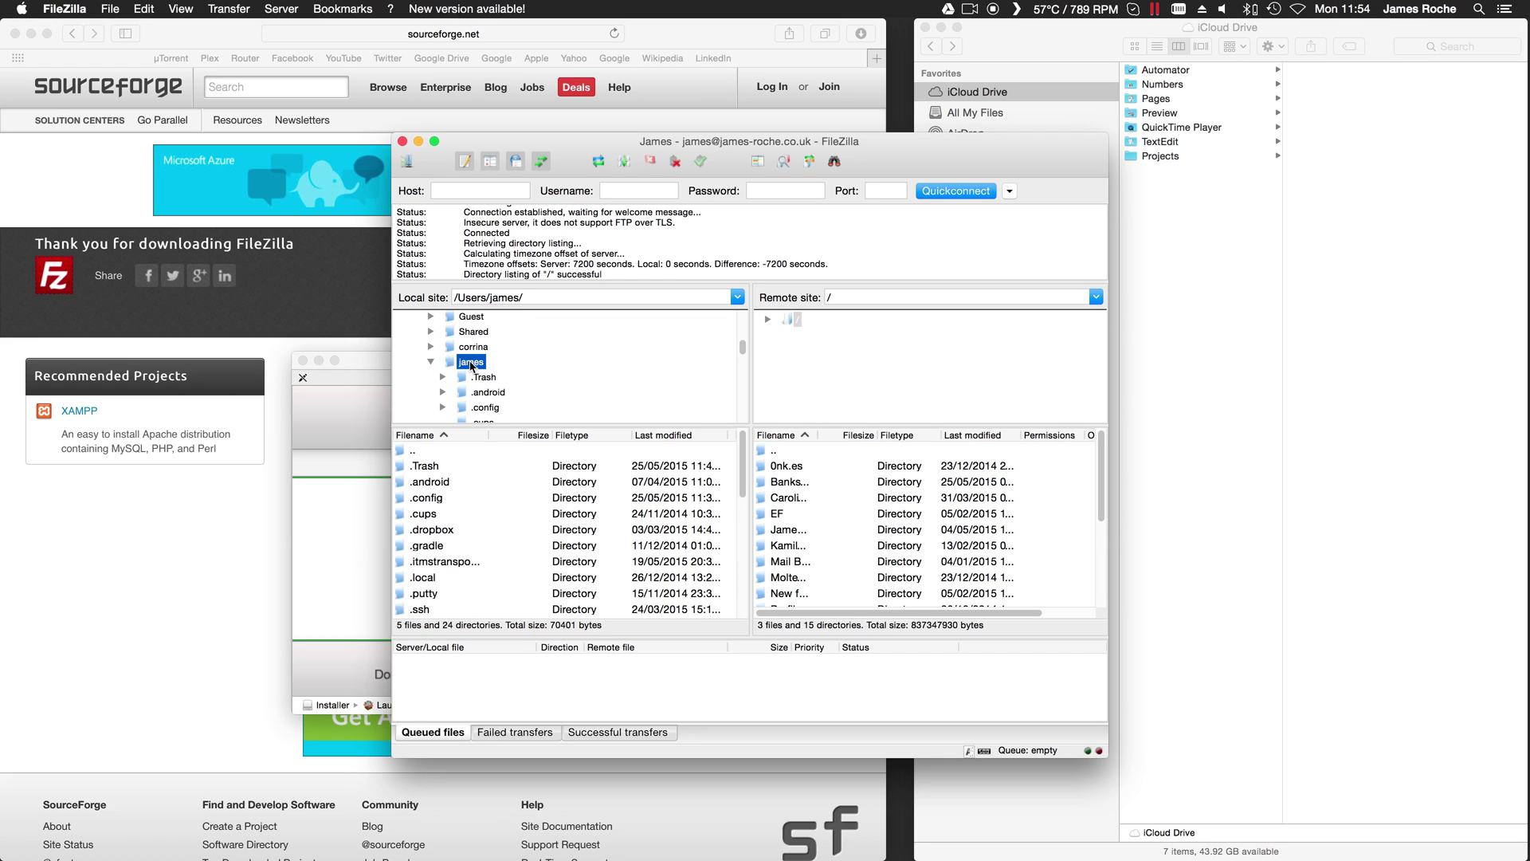
pyautogui.scroll(-1, 523, 406)
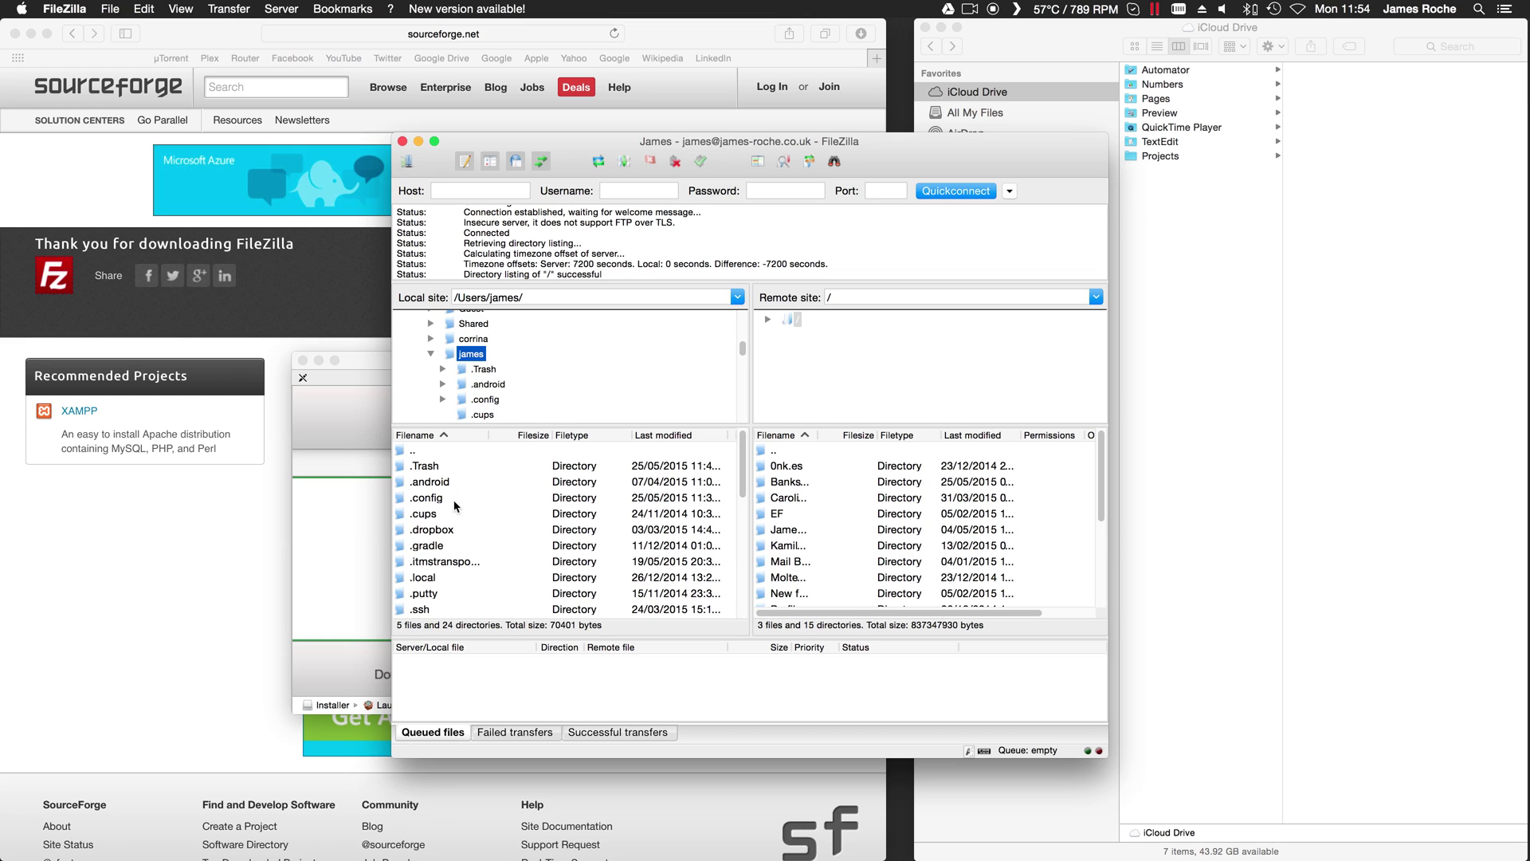
pyautogui.scroll(-3, 448, 564)
pyautogui.scroll(-2, 448, 562)
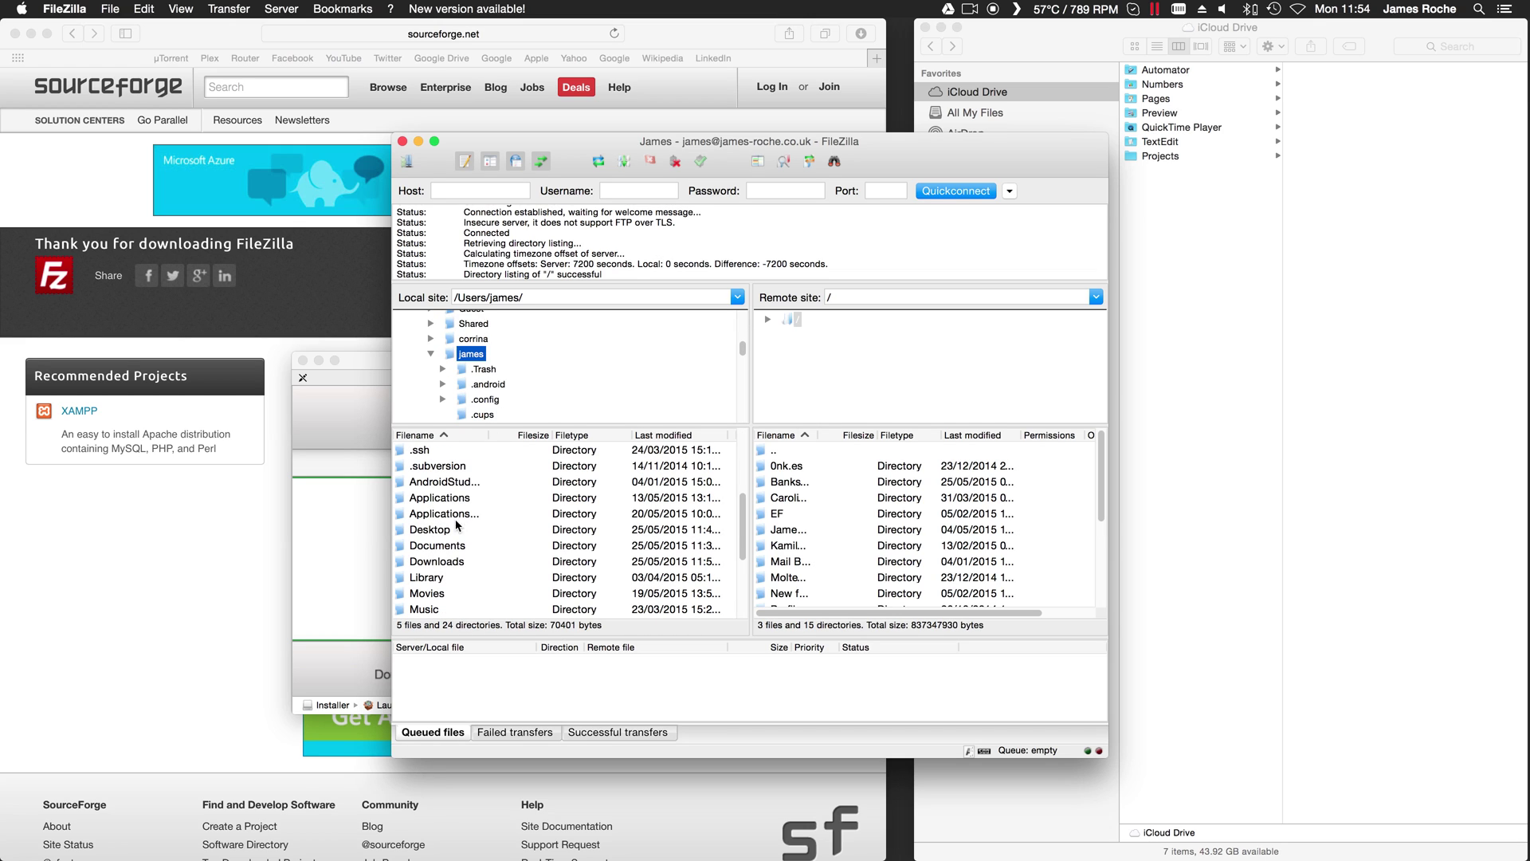
pyautogui.click(439, 567)
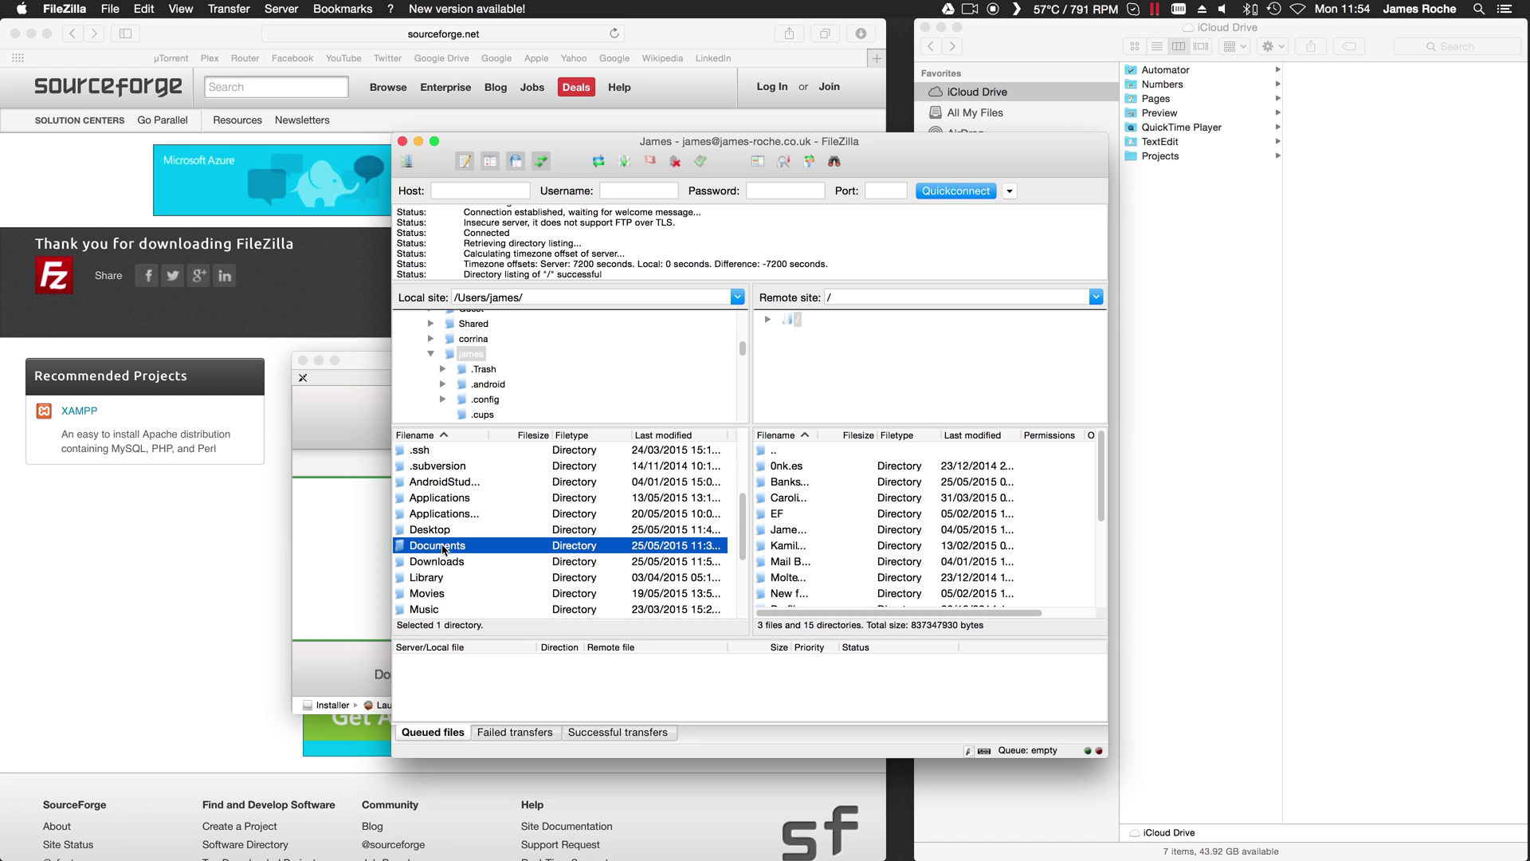
pyautogui.click(442, 536)
pyautogui.doubleClick(448, 534)
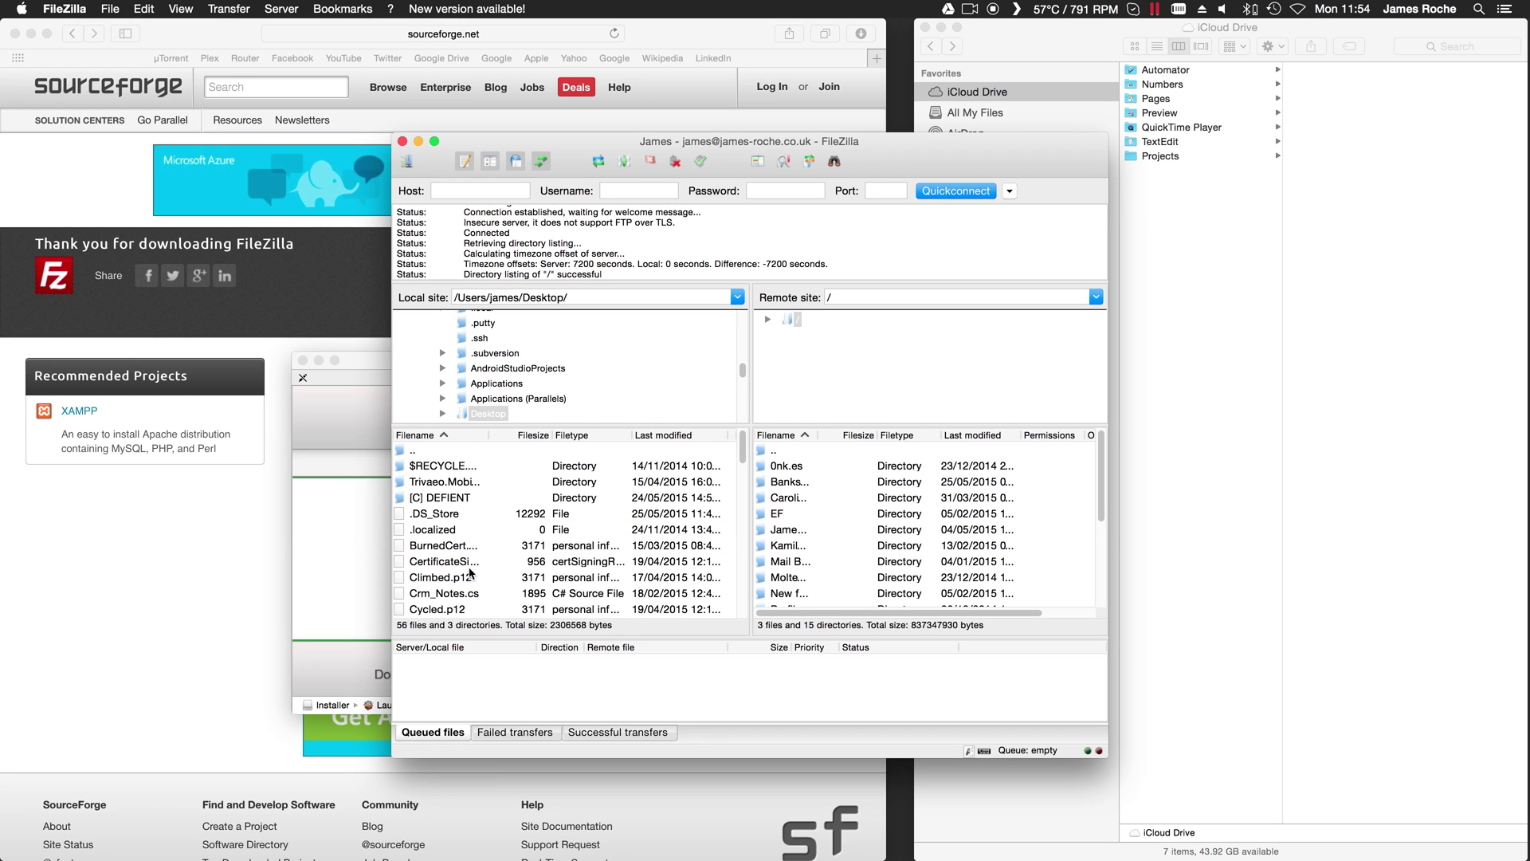
pyautogui.scroll(-15, 470, 573)
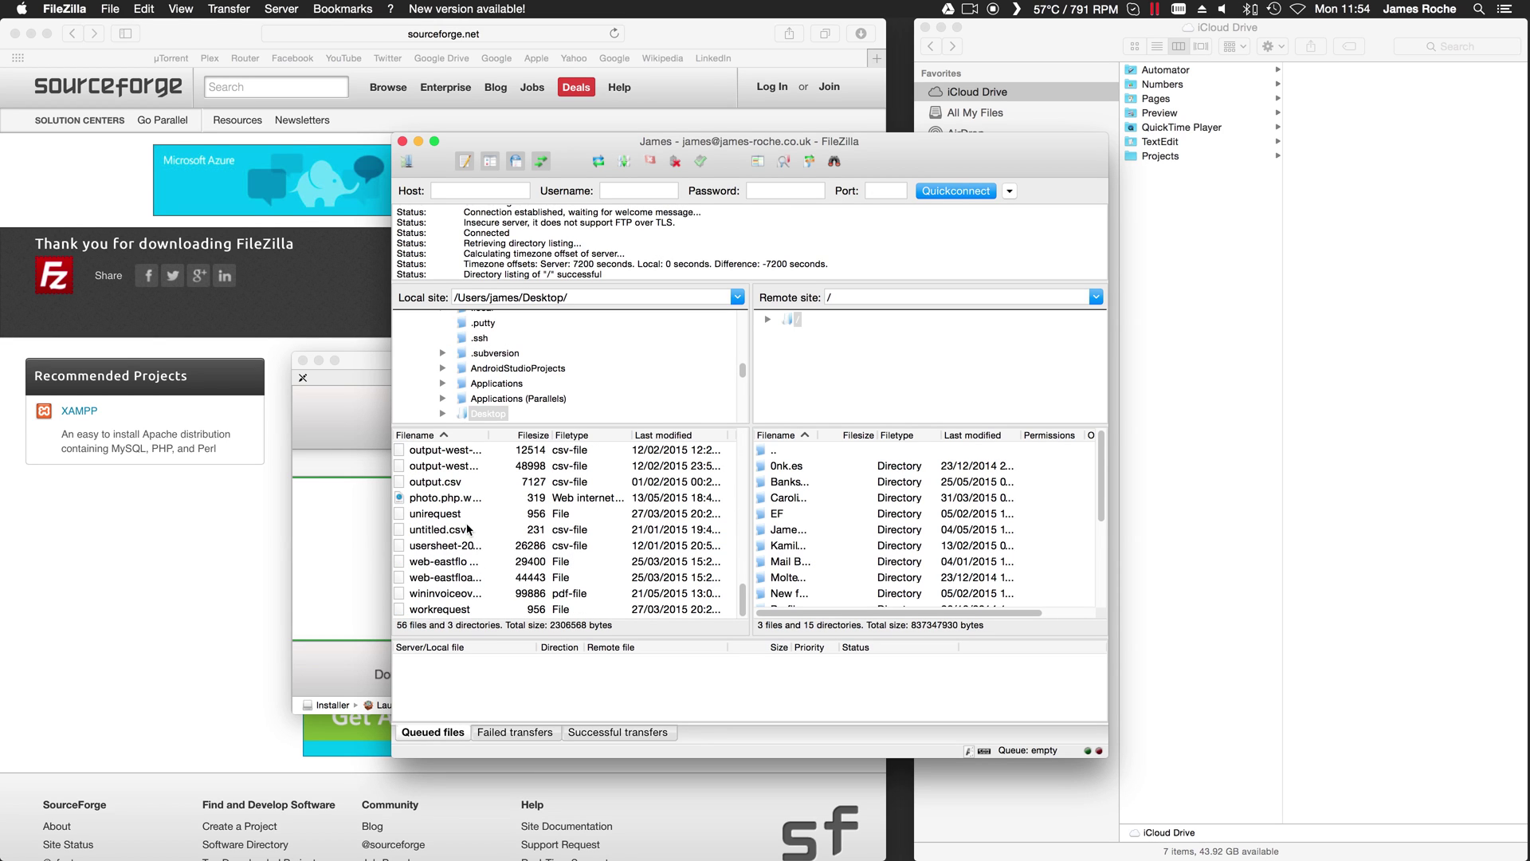
# Step: Drag photo.php.webloc into the remote root folder and find it under Successful transfers
pyautogui.click(451, 500)
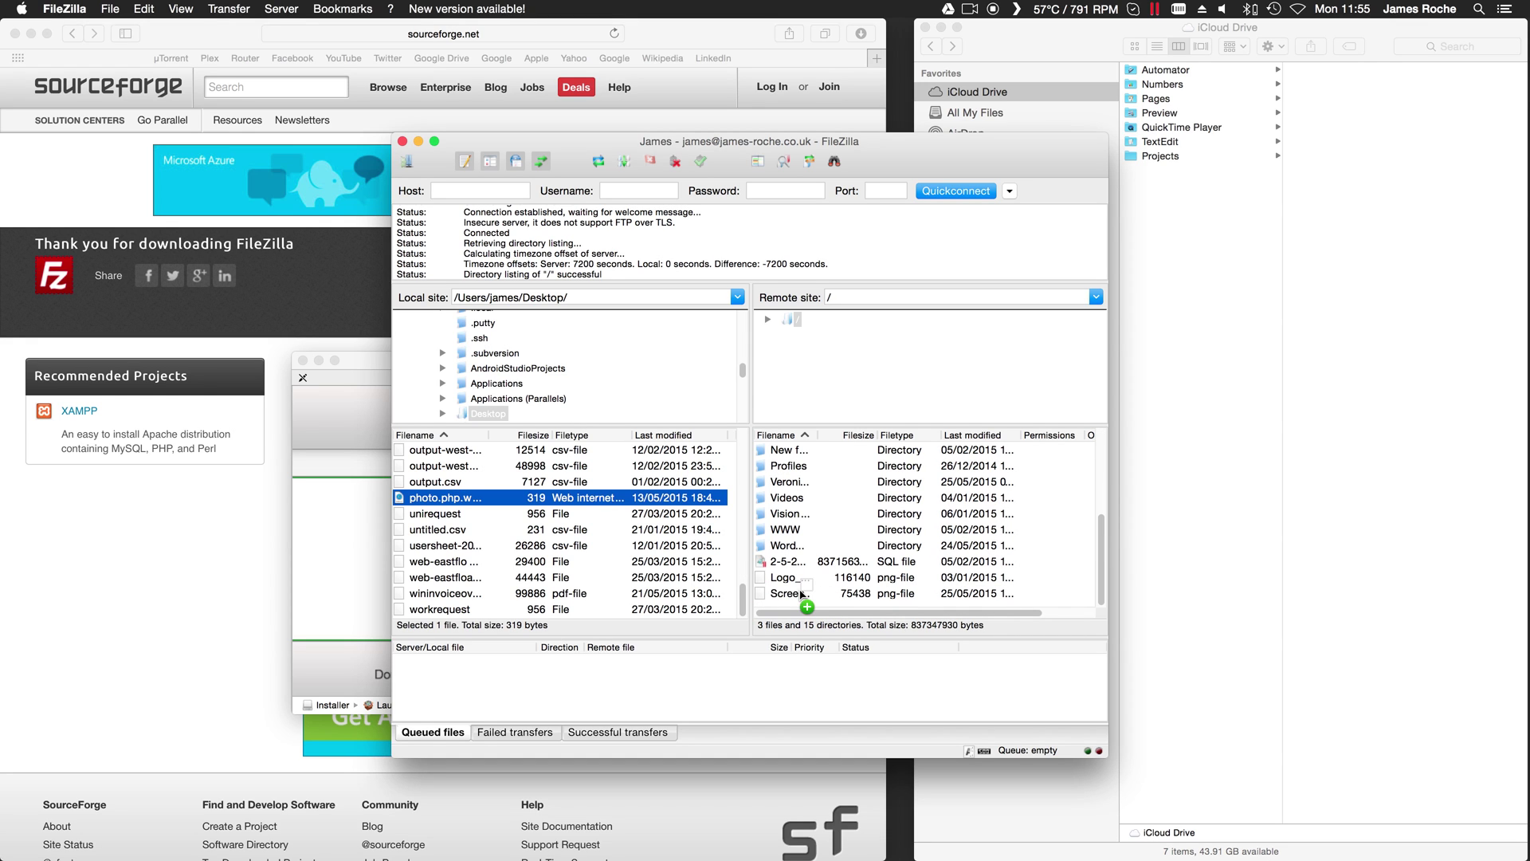
pyautogui.moveTo(742, 573); pyautogui.dragTo(806, 595)
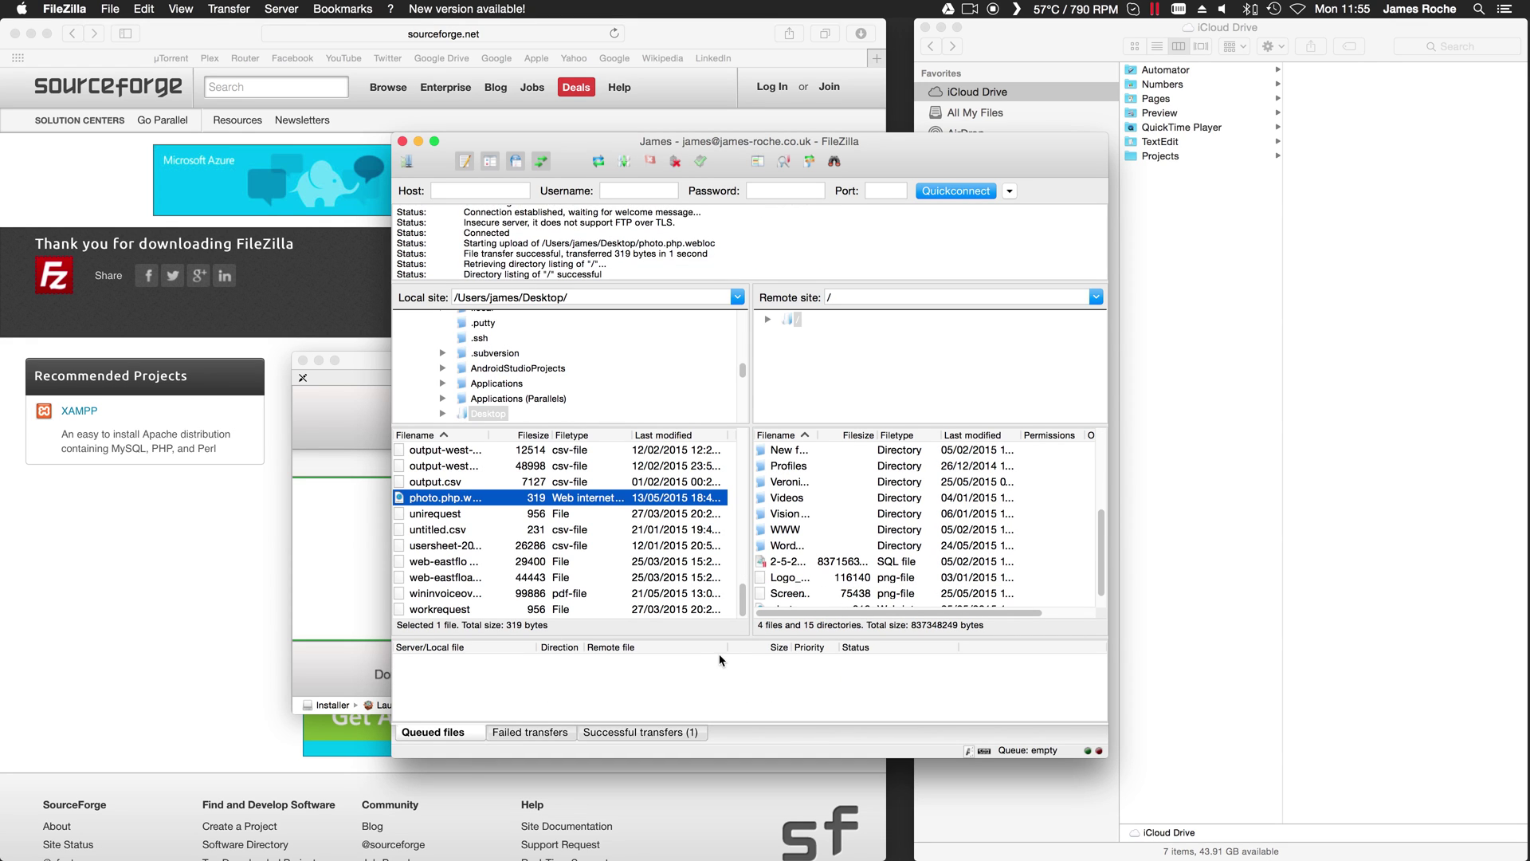
pyautogui.click(644, 731)
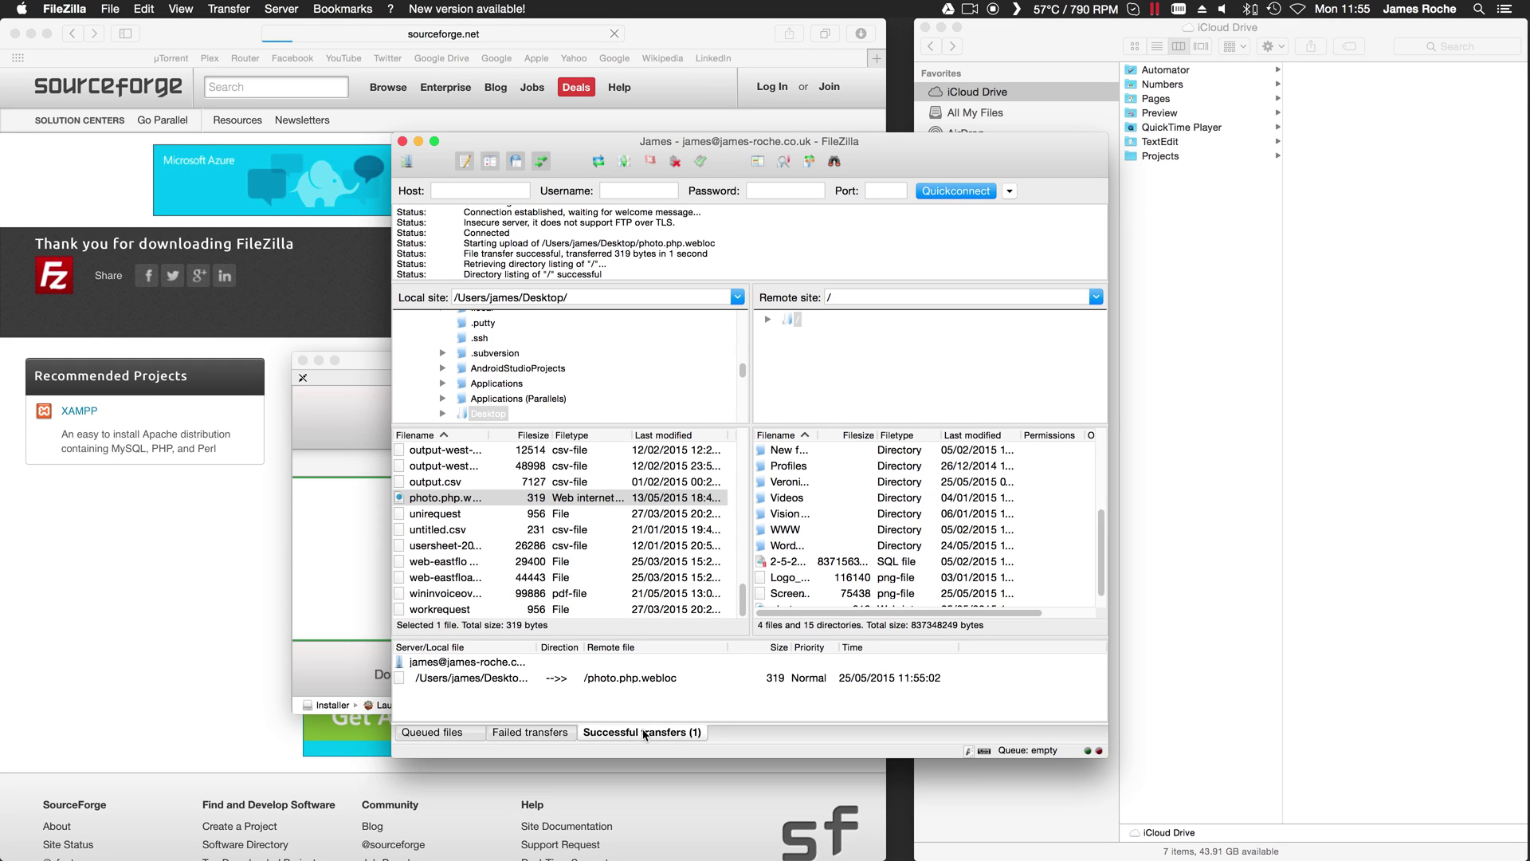
pyautogui.click(614, 679)
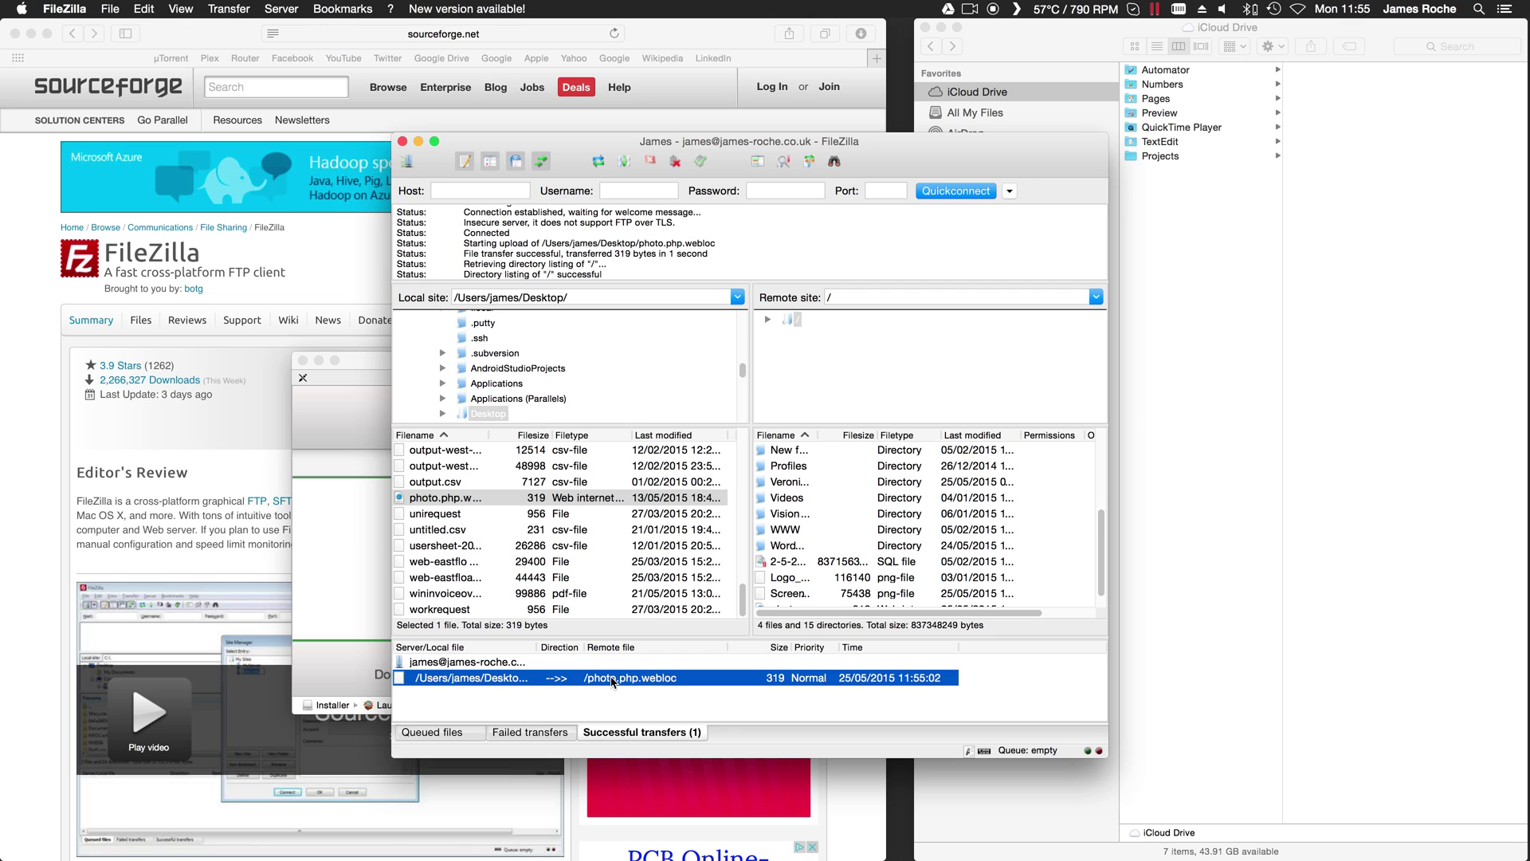
# Step: Remove all entries from Successful transfers, then return to the empty Queued files list
pyautogui.click(551, 733)
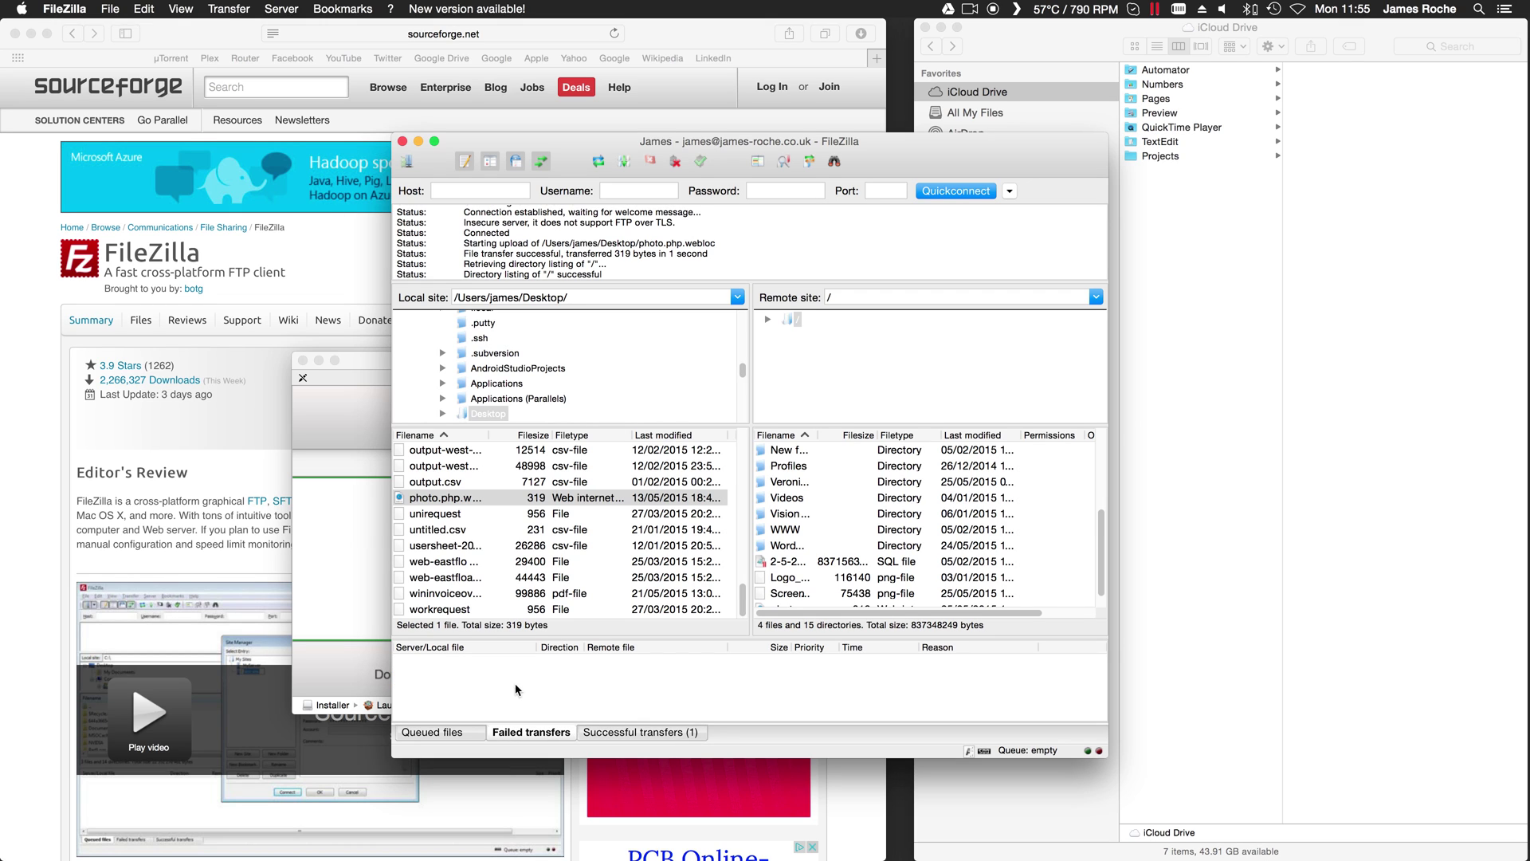
pyautogui.click(611, 733)
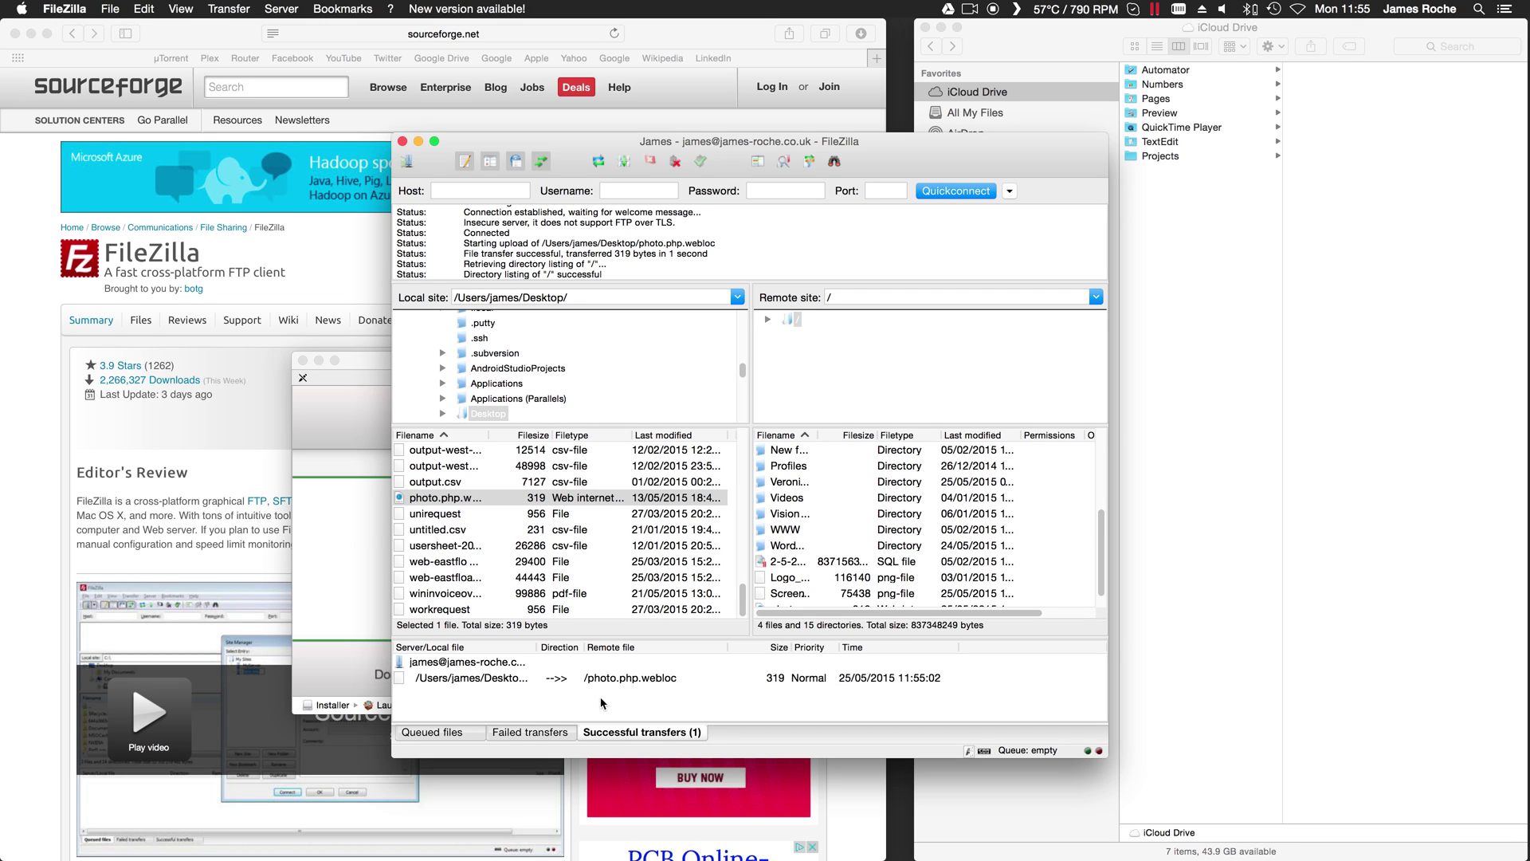
pyautogui.rightClick(617, 679)
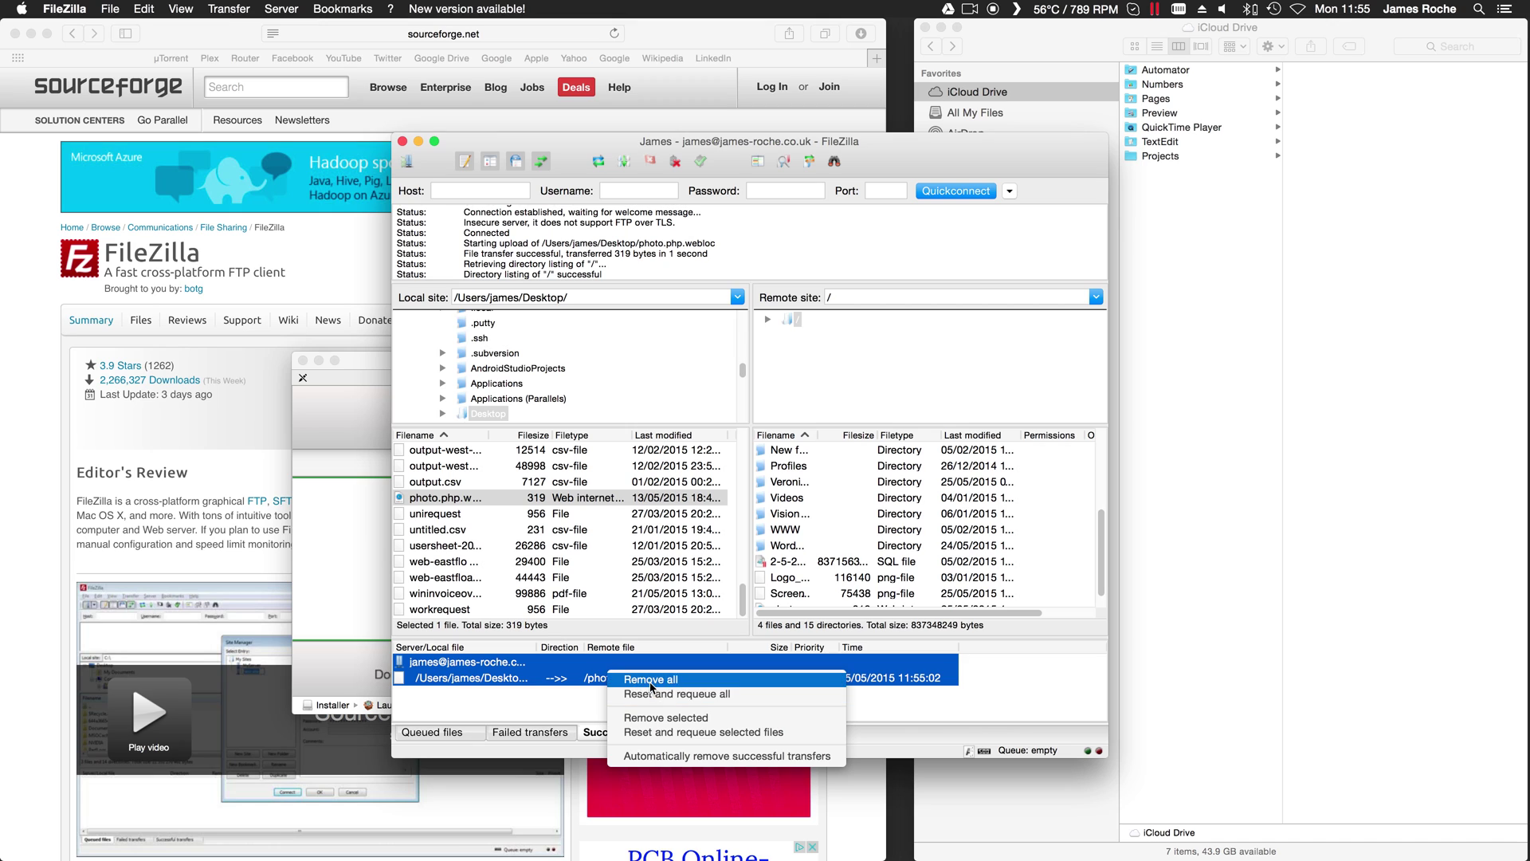
pyautogui.click(639, 681)
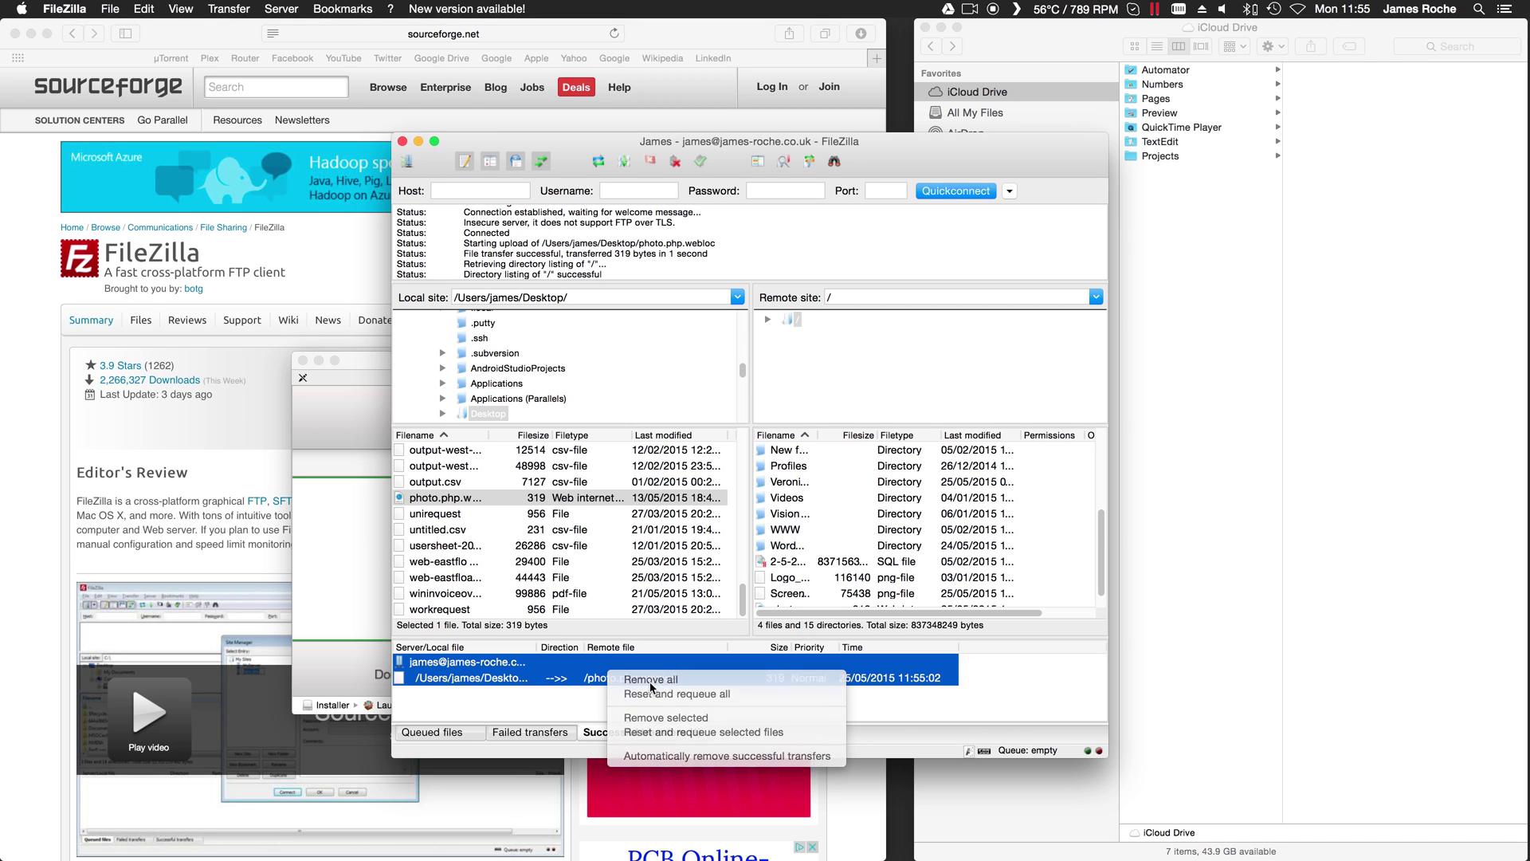
pyautogui.click(470, 737)
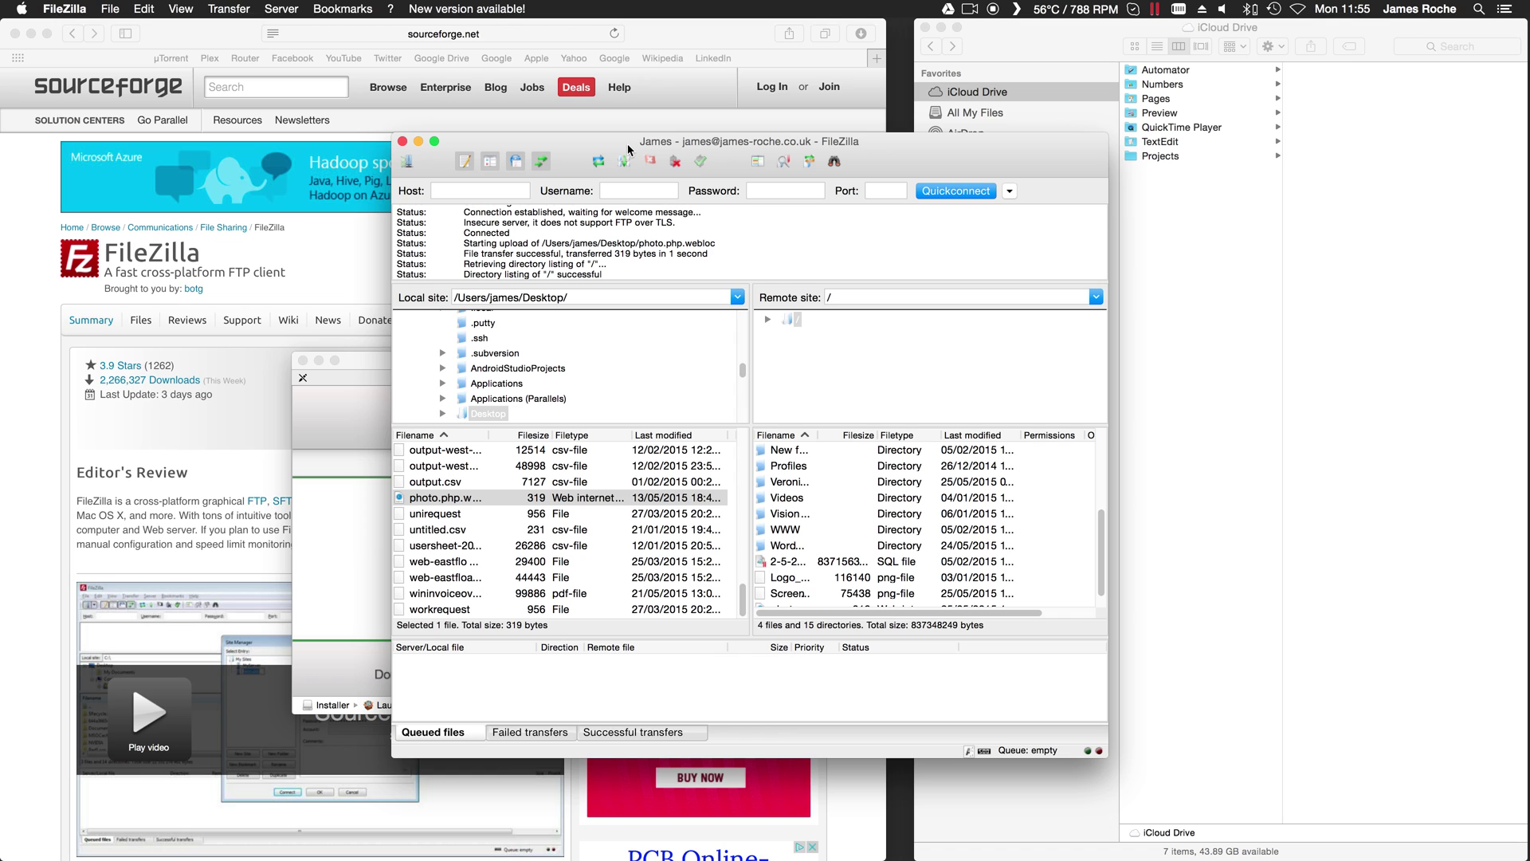
pyautogui.moveTo(627, 149); pyautogui.dragTo(627, 143)
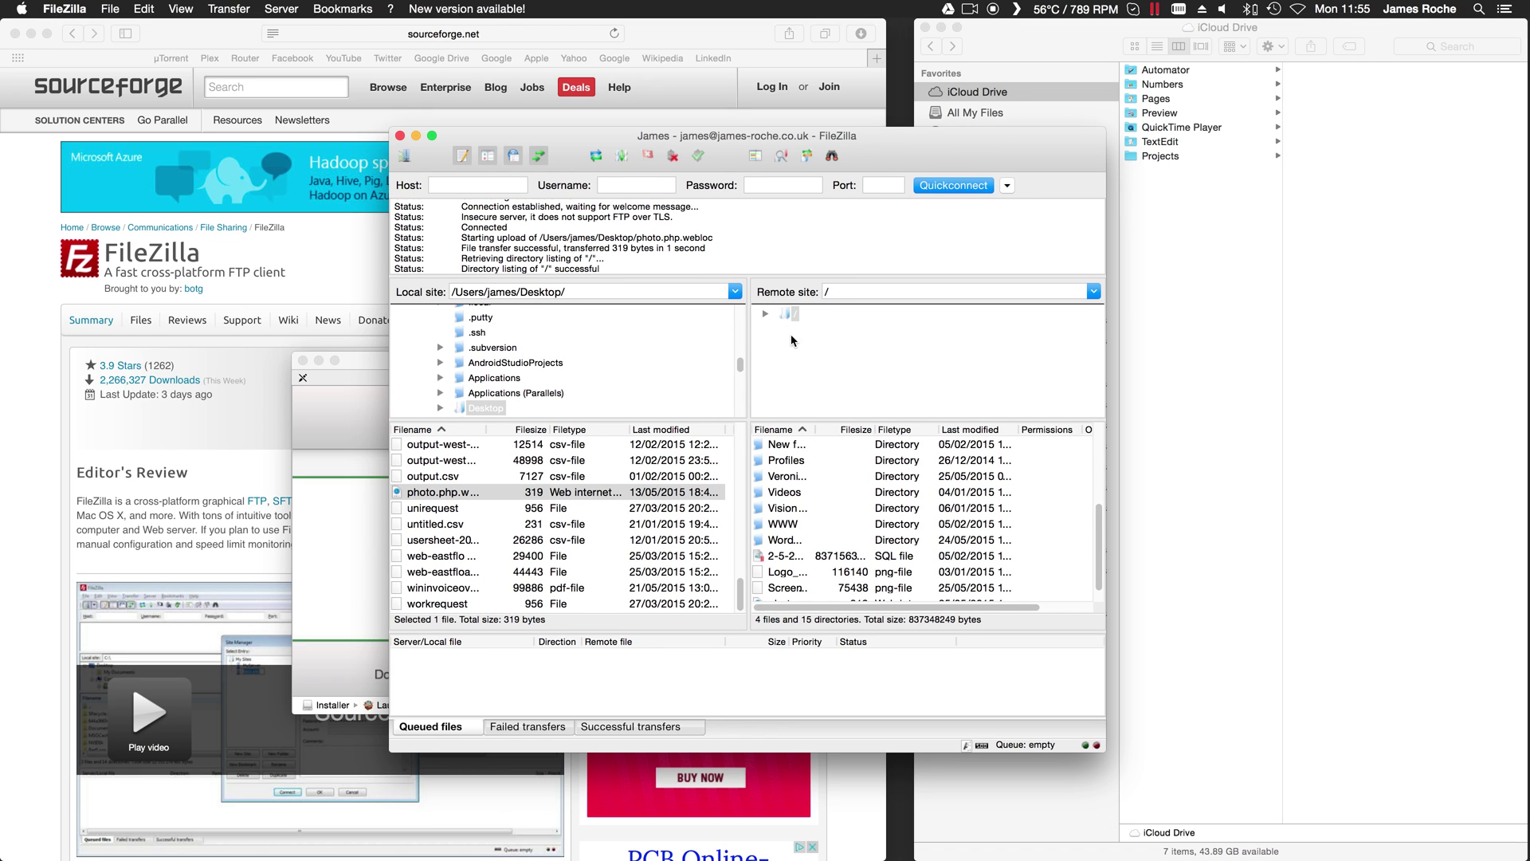